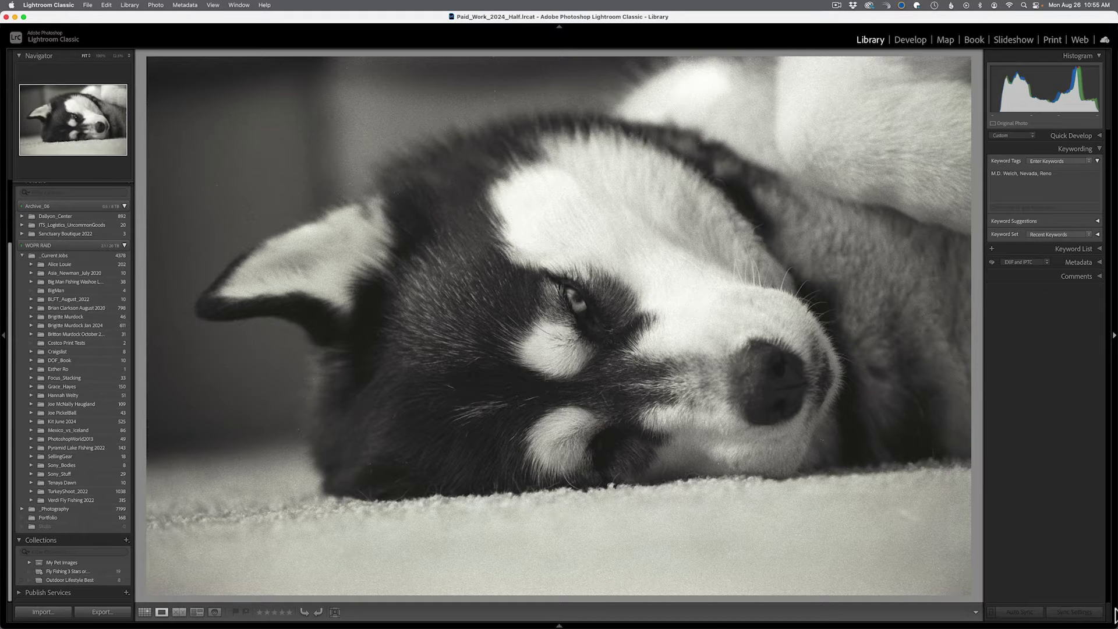
Open Tethered Capture Settings from File > Tethered Capture > Start Tethered Capture
{"action": "mouse_move", "coordinate": [431, 625]}
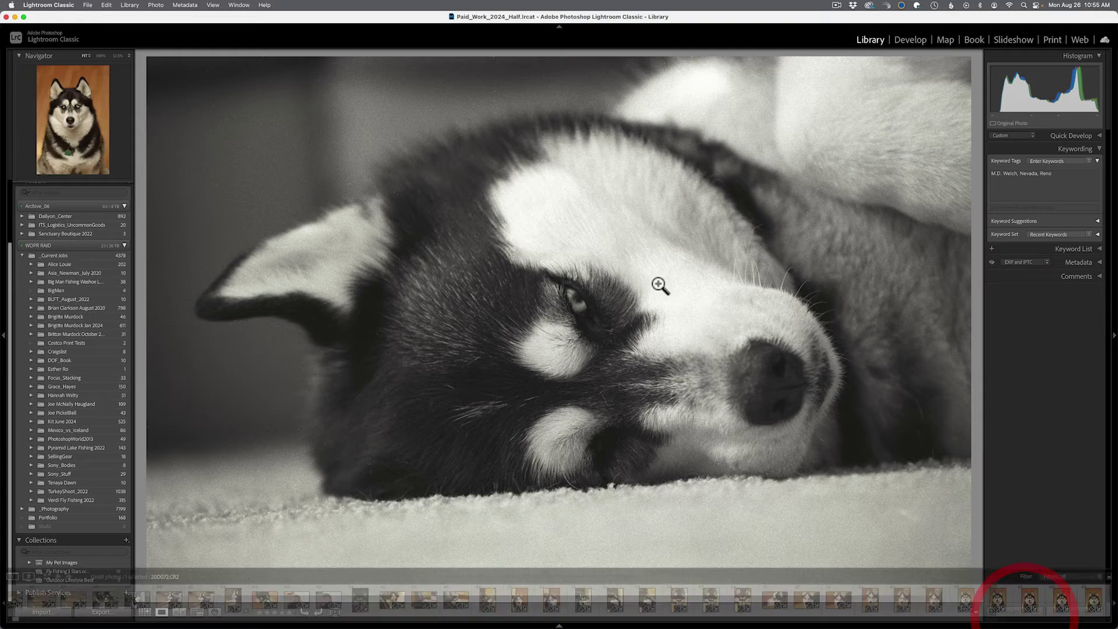
{"action": "left_click", "coordinate": [88, 6]}
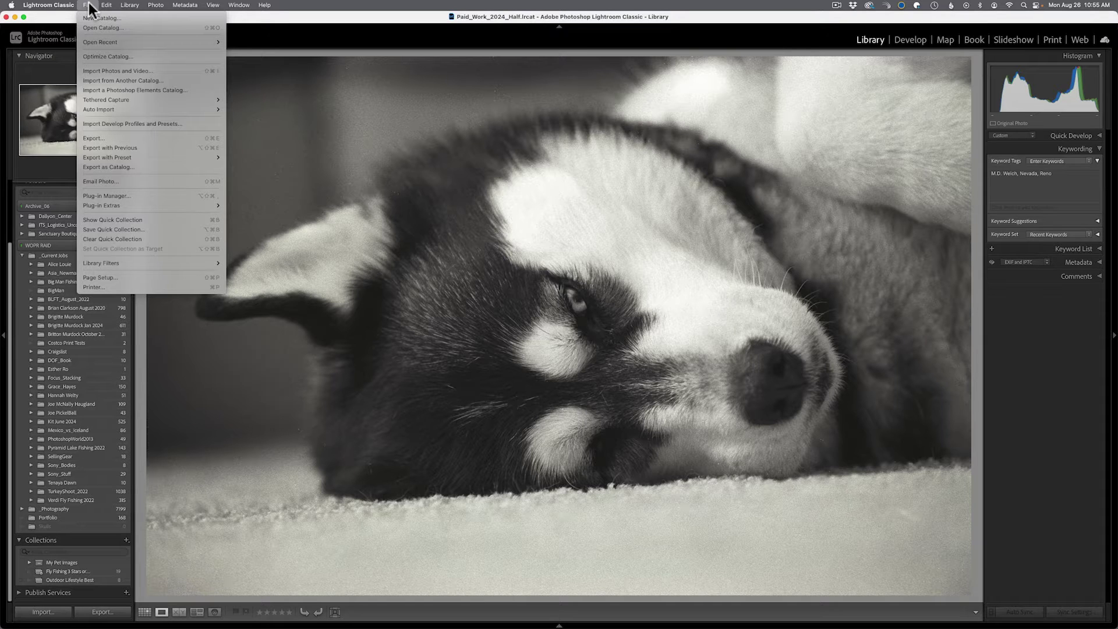
{"action": "left_click", "coordinate": [89, 3]}
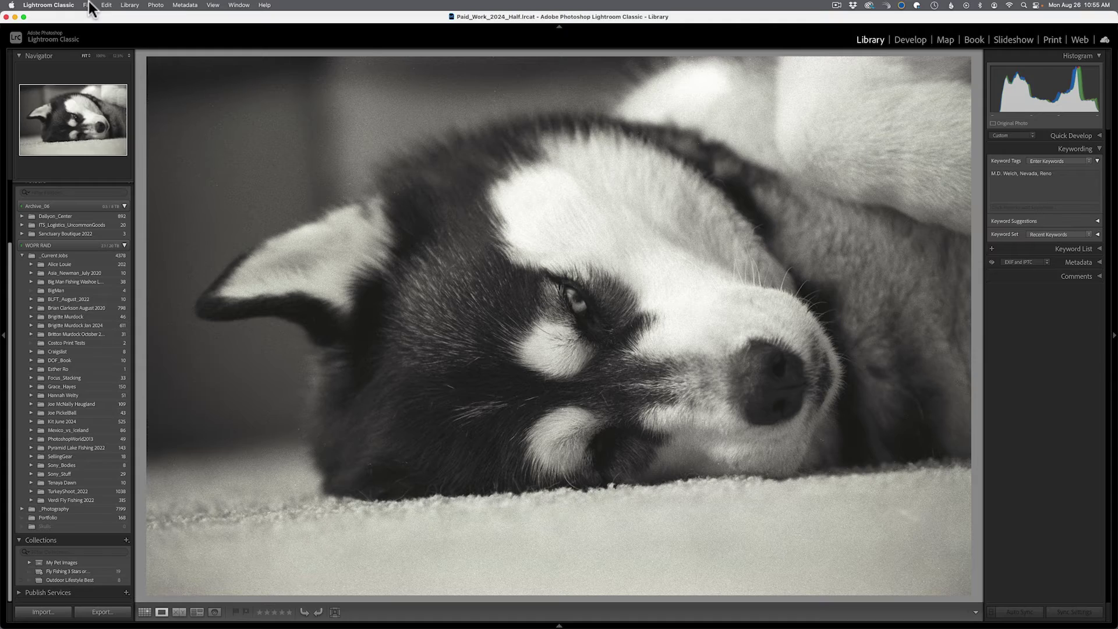
{"action": "left_click", "coordinate": [87, 3]}
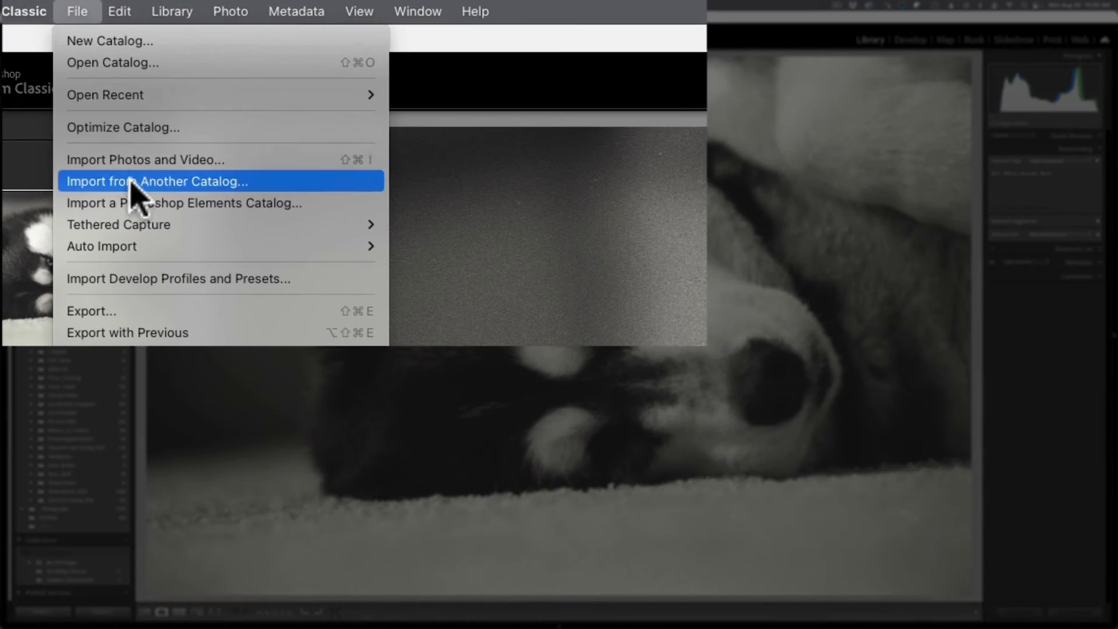
{"action": "mouse_move", "coordinate": [142, 224]}
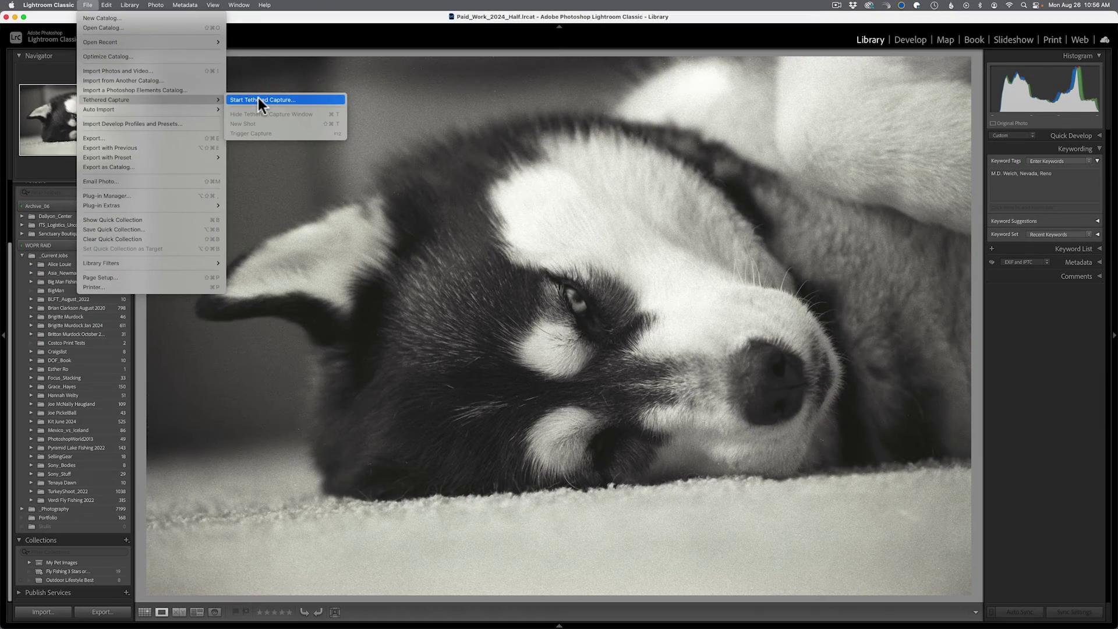
{"action": "left_click", "coordinate": [463, 225]}
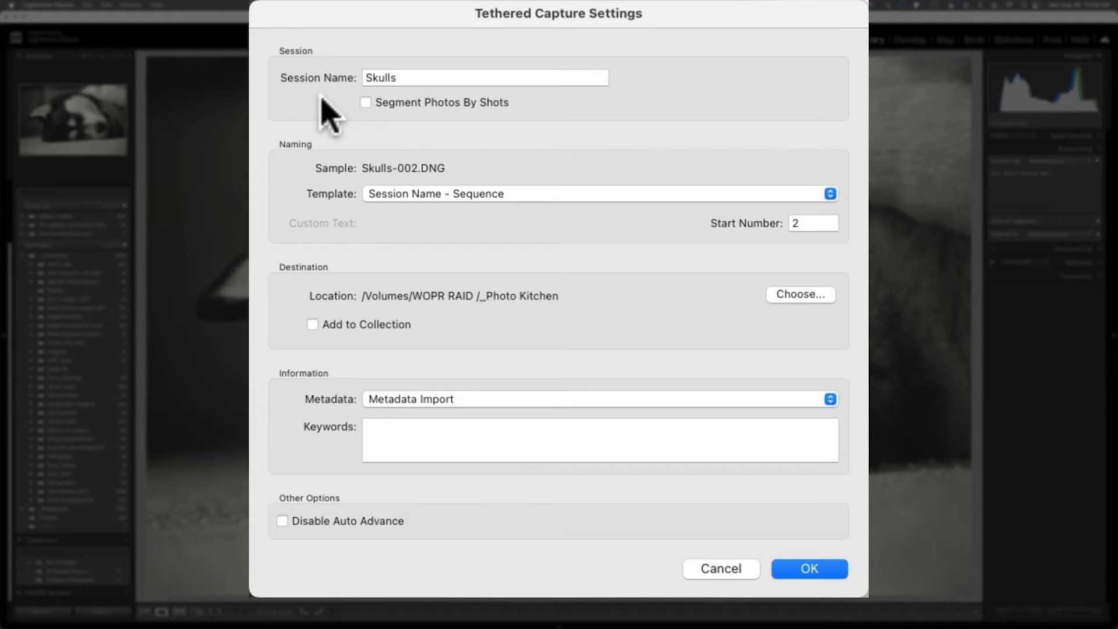
Enable Segment Photos By Shots for the Skulls session and review the naming templates
{"action": "left_click", "coordinate": [365, 103]}
{"action": "left_click", "coordinate": [429, 198]}
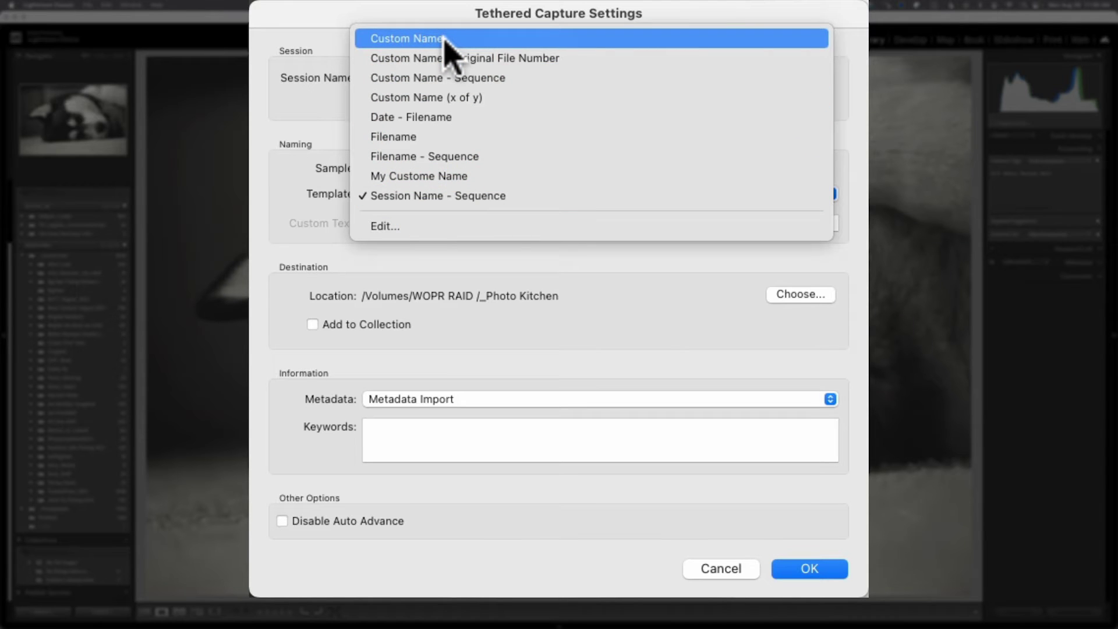
{"action": "left_click", "coordinate": [446, 79]}
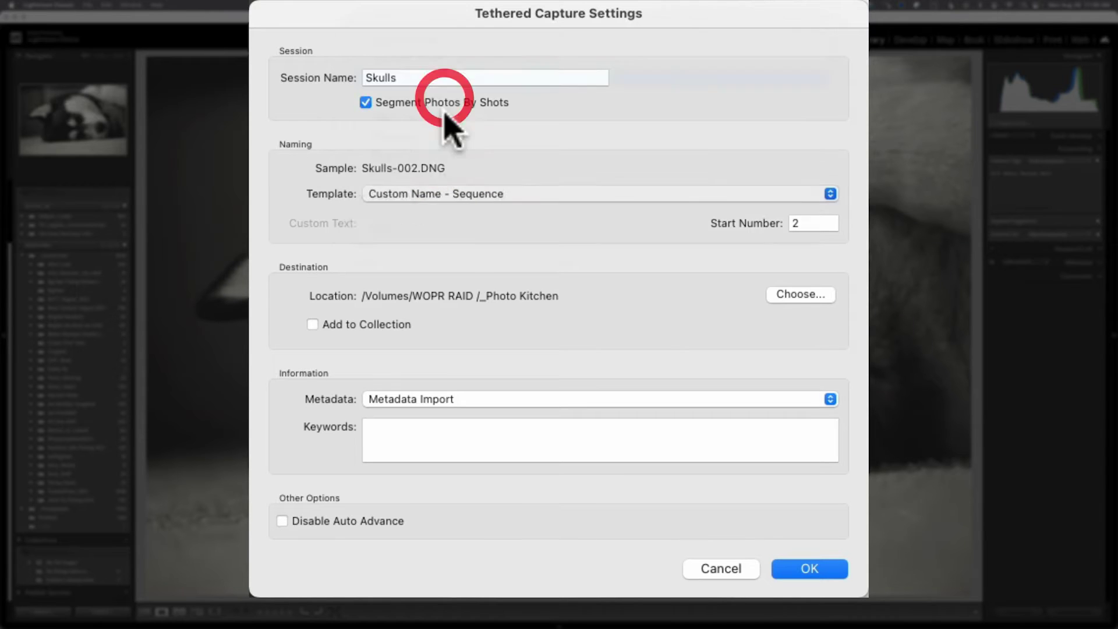
{"action": "left_click", "coordinate": [432, 195]}
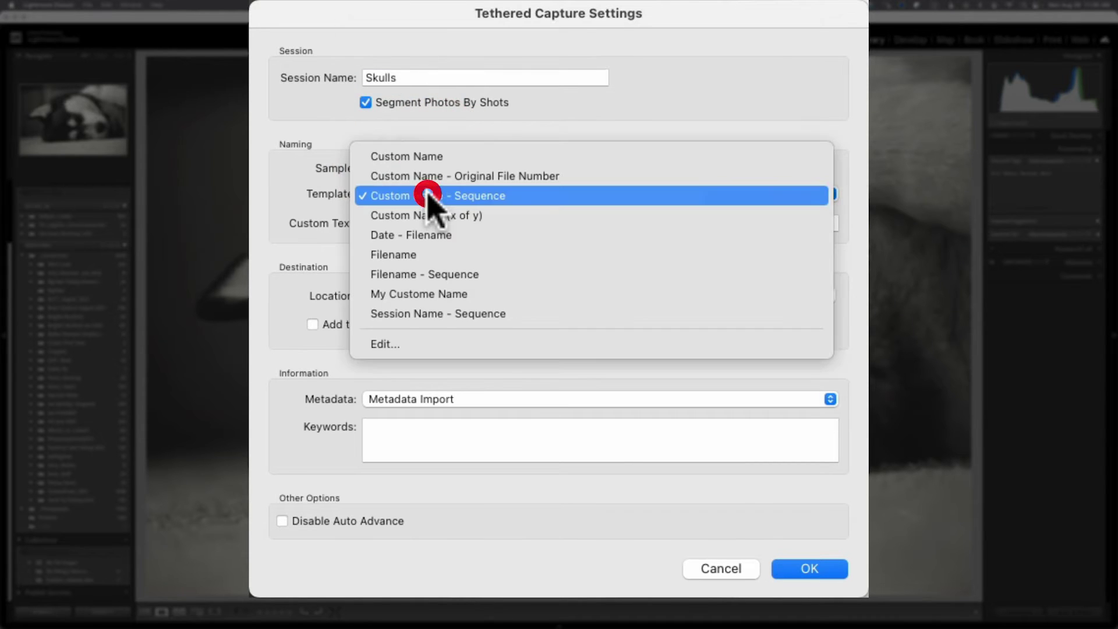
{"action": "left_click", "coordinate": [449, 295]}
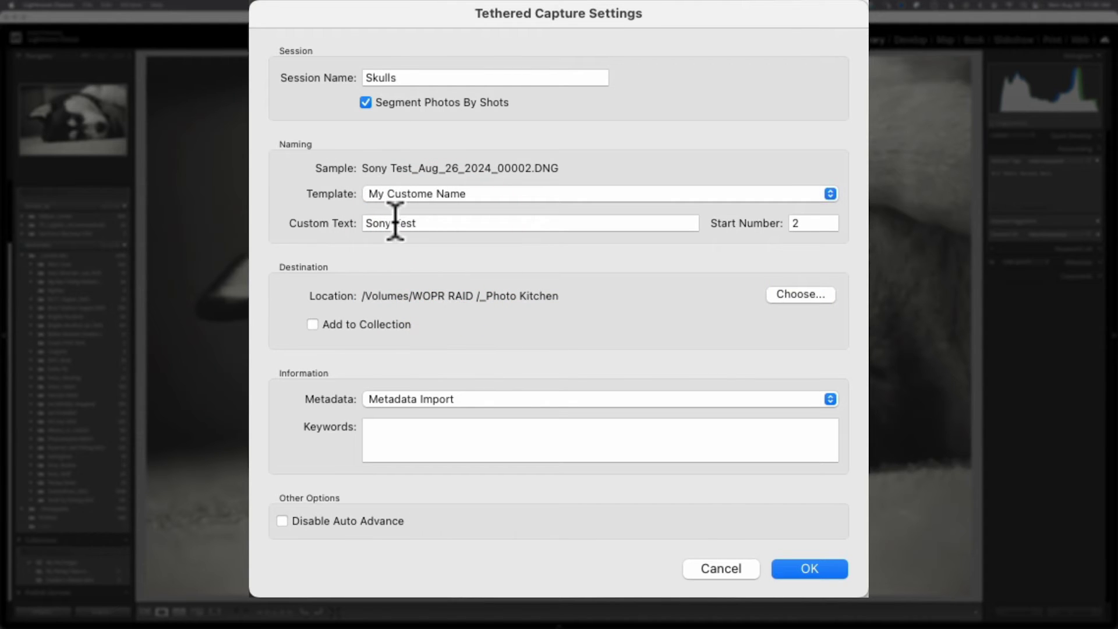
{"action": "left_click_drag", "start_coordinate": [396, 221], "coordinate": [481, 220]}
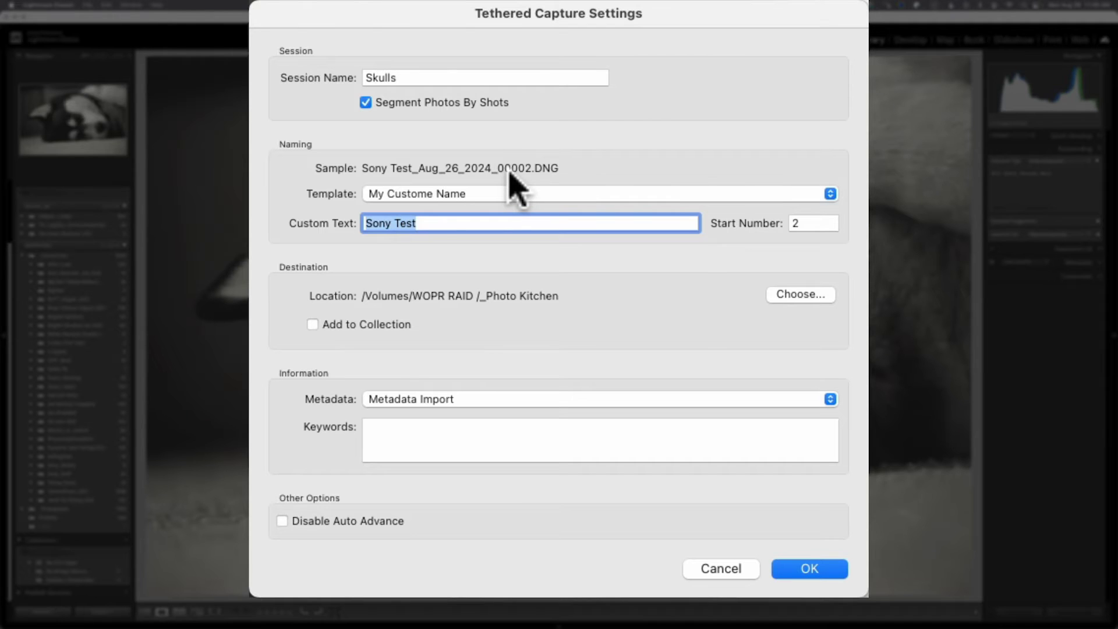
{"action": "left_click", "coordinate": [488, 195]}
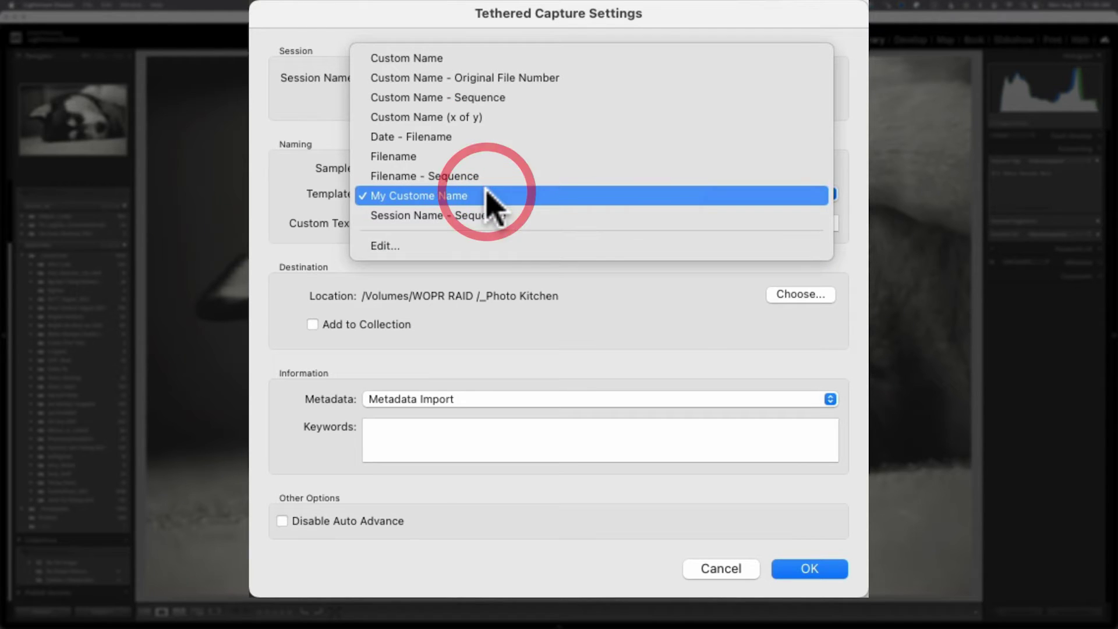
{"action": "left_click", "coordinate": [463, 216]}
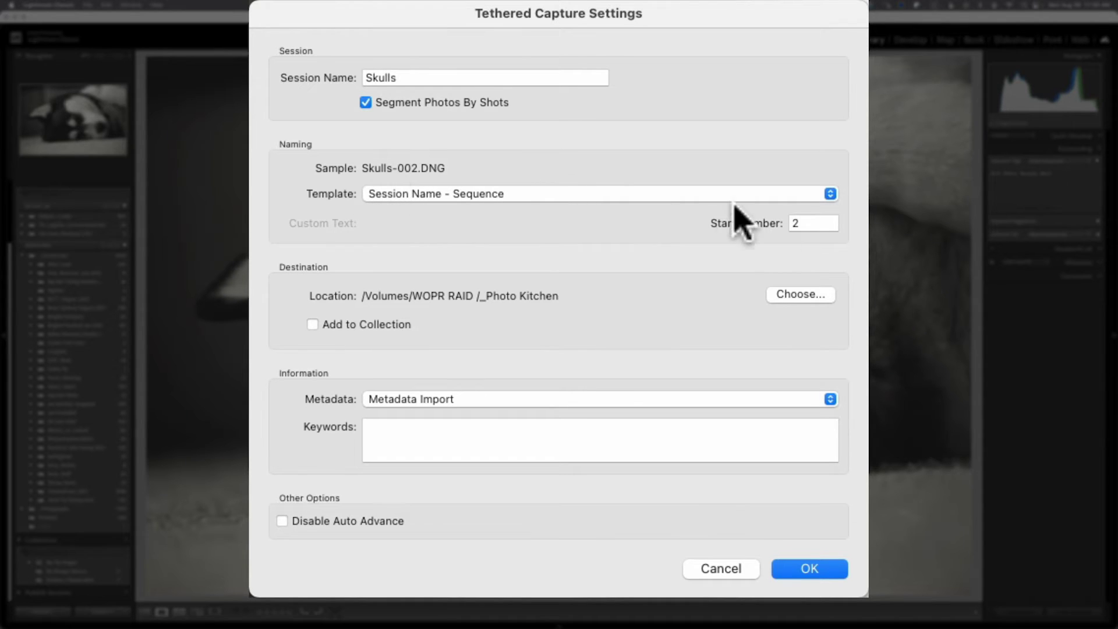
Change the tethered capture Start Number from 2 to 1
{"action": "double_click", "coordinate": [799, 220]}
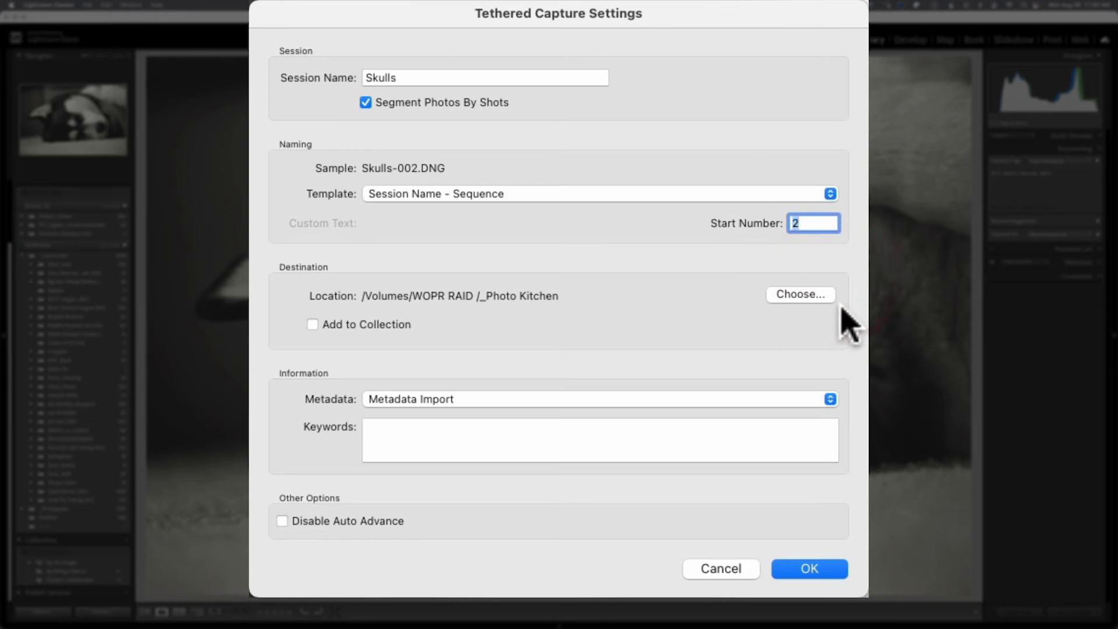
{"action": "type", "text": "1"}
{"action": "key", "text": "Tab"}
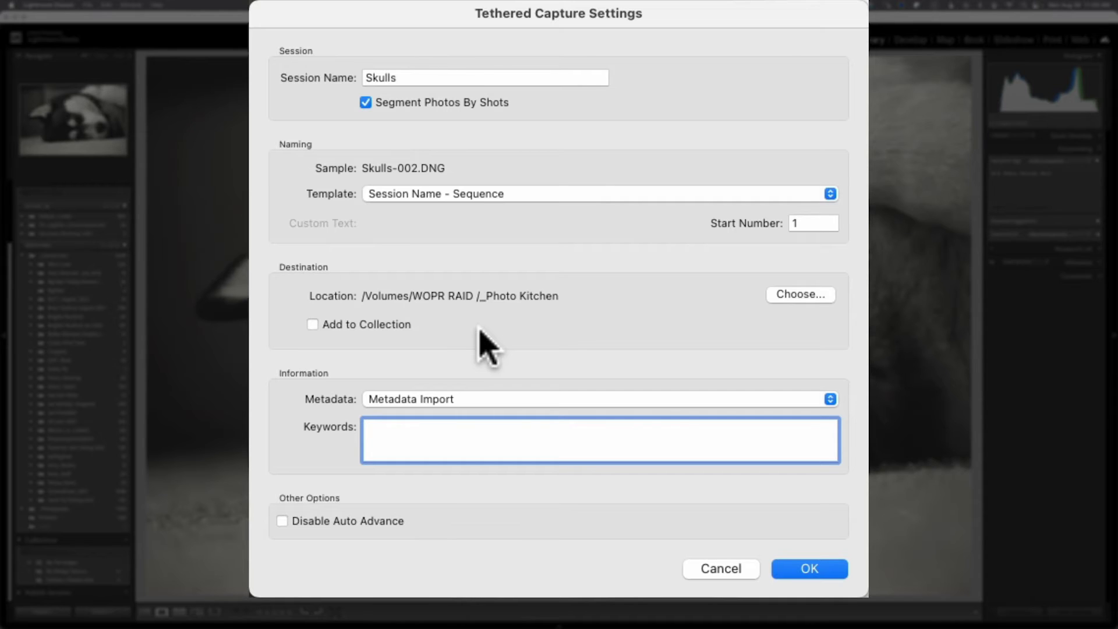
{"action": "left_click", "coordinate": [301, 465]}
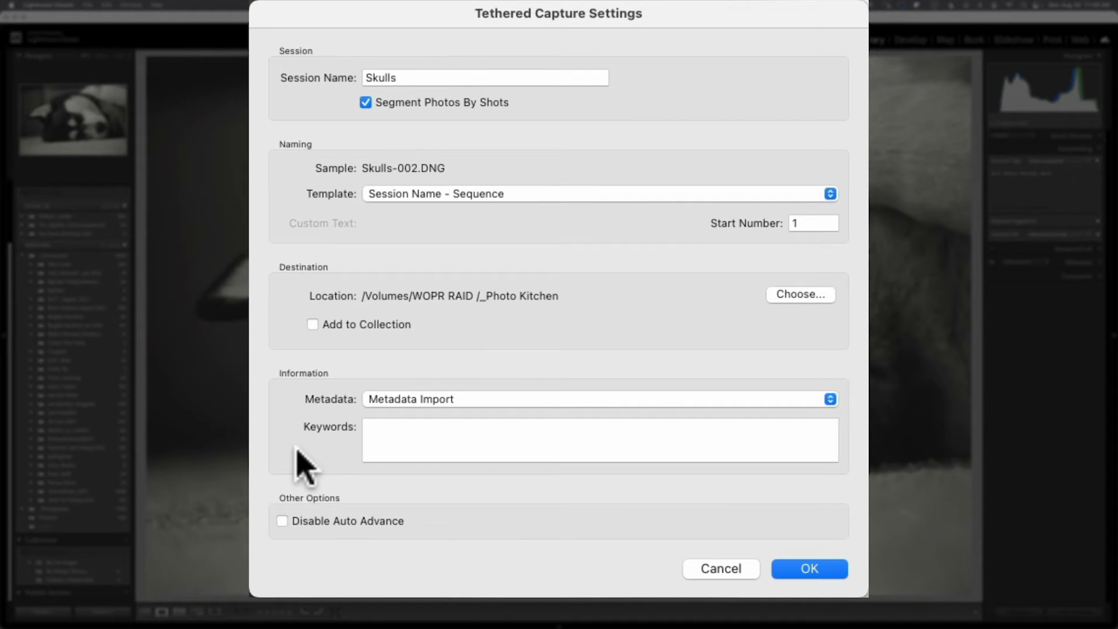
{"action": "left_click", "coordinate": [432, 399]}
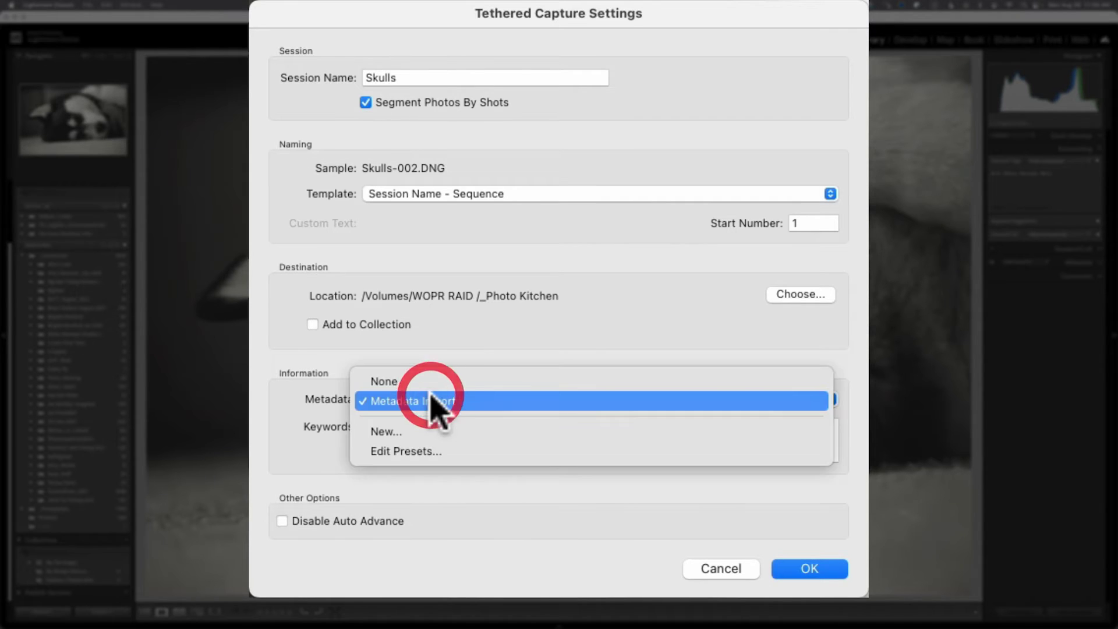
{"action": "left_click", "coordinate": [434, 402]}
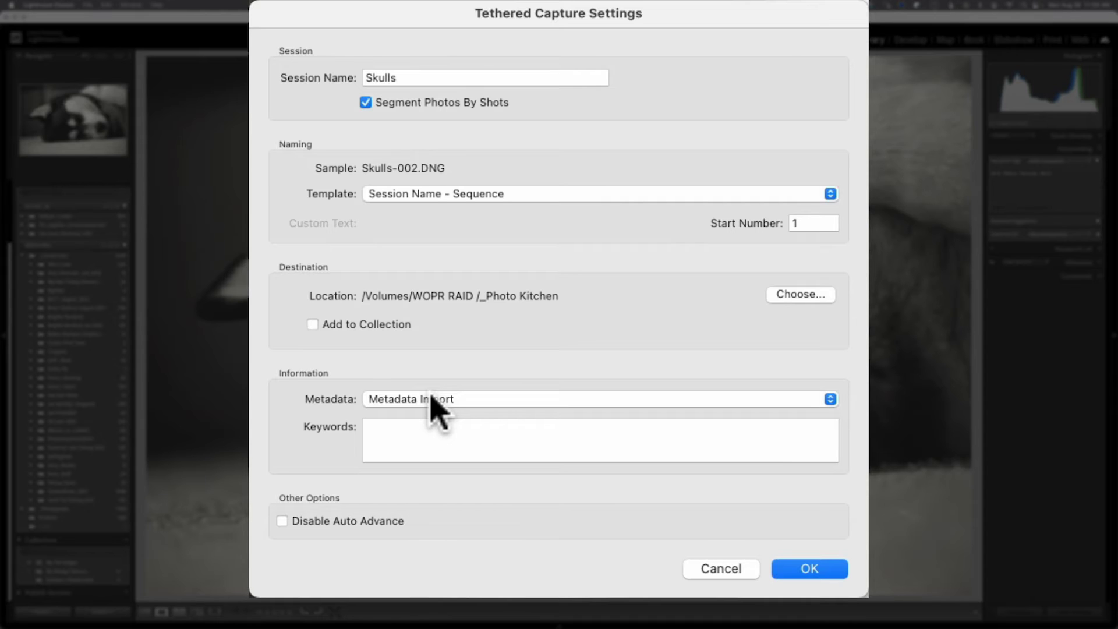
{"action": "left_click", "coordinate": [406, 431]}
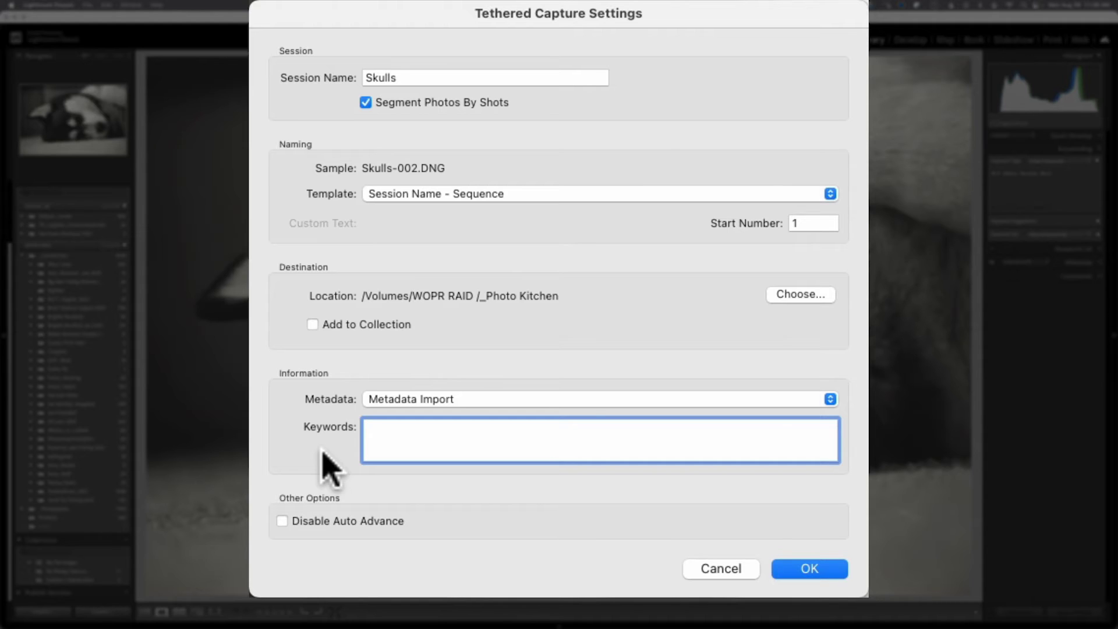
{"action": "left_click", "coordinate": [809, 569]}
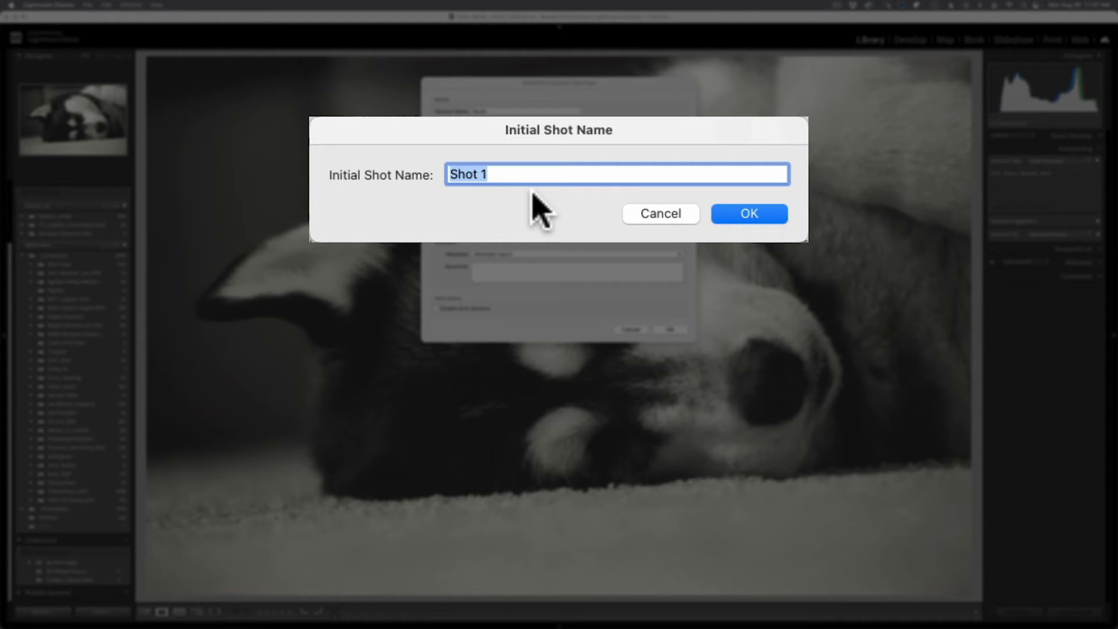
Enter 'Pink Skull' as the initial shot name and confirm it
{"action": "type", "text": "Pink SKu"}
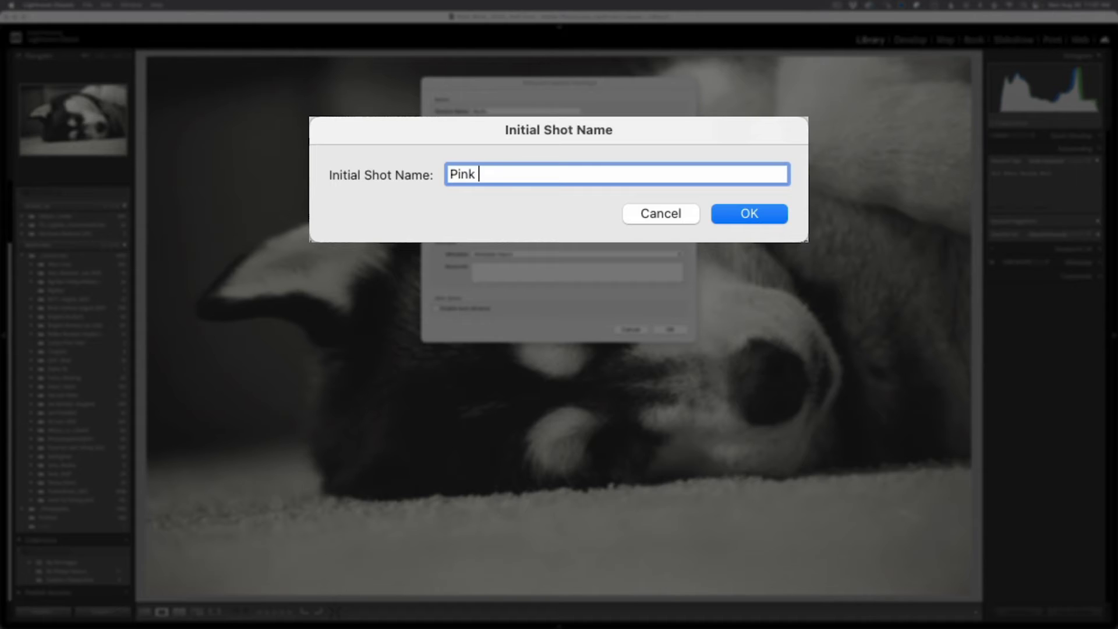
{"action": "key", "text": "BackSpace"}
{"action": "key", "text": "BackSpace"}
{"action": "type", "text": "kull"}
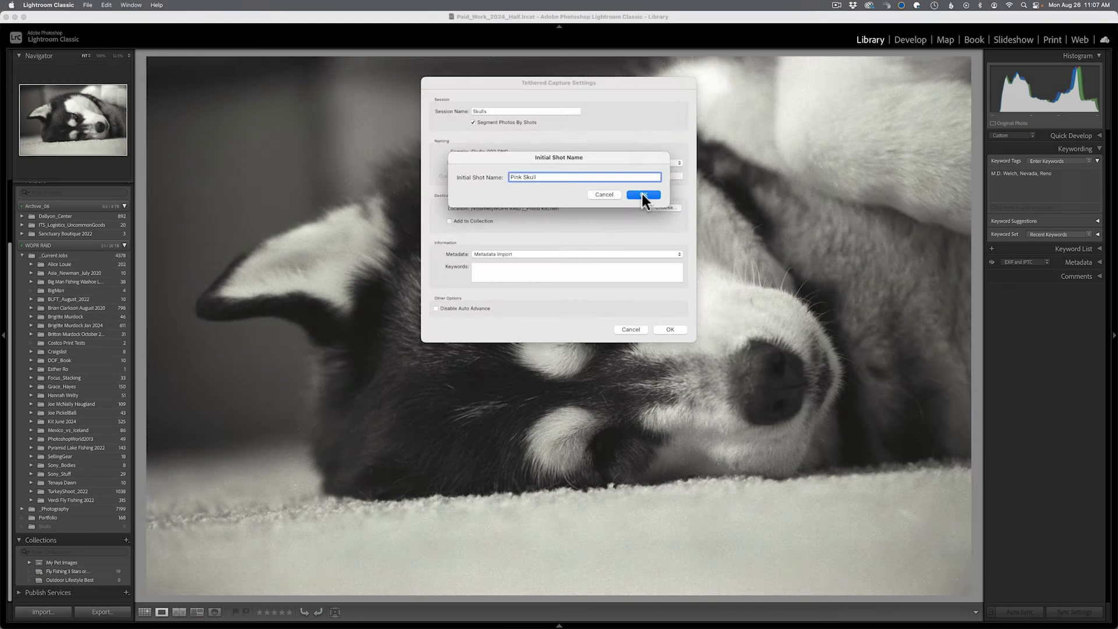
{"action": "left_click", "coordinate": [642, 193]}
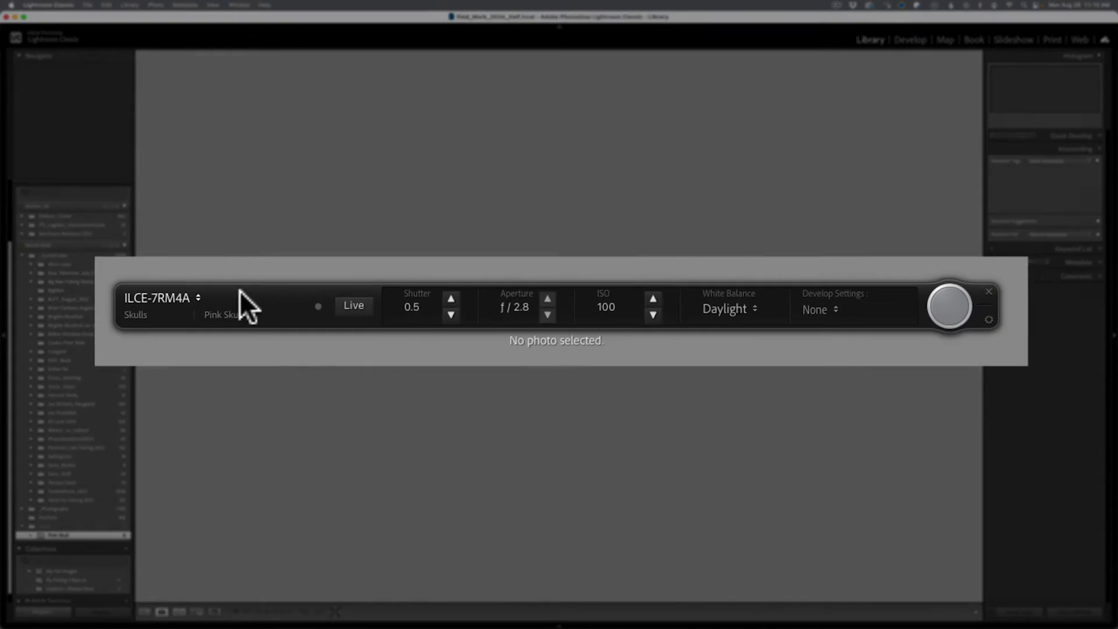
{"action": "left_click", "coordinate": [410, 311]}
{"action": "left_click", "coordinate": [235, 302]}
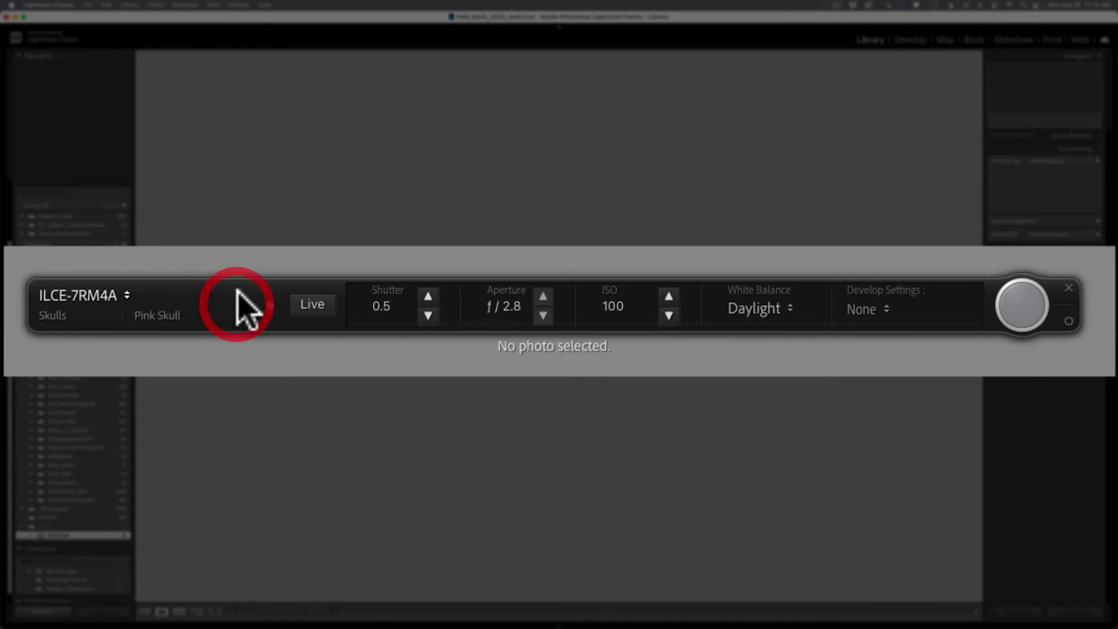
{"action": "left_click", "coordinate": [245, 302]}
{"action": "left_click", "coordinate": [285, 320]}
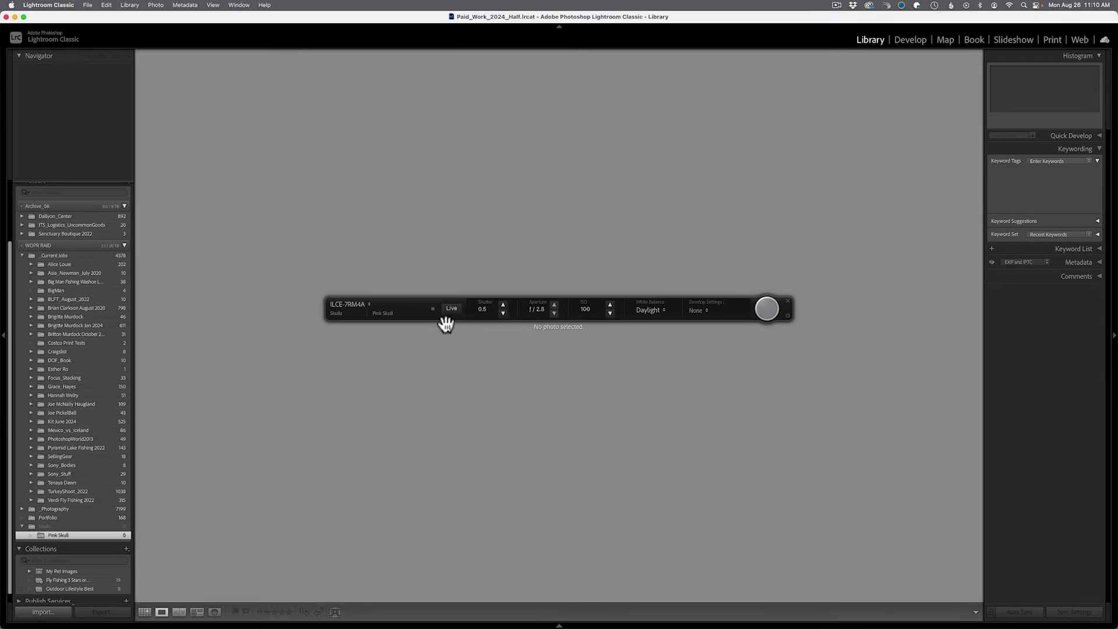
{"action": "left_click_drag", "start_coordinate": [444, 320], "coordinate": [470, 230]}
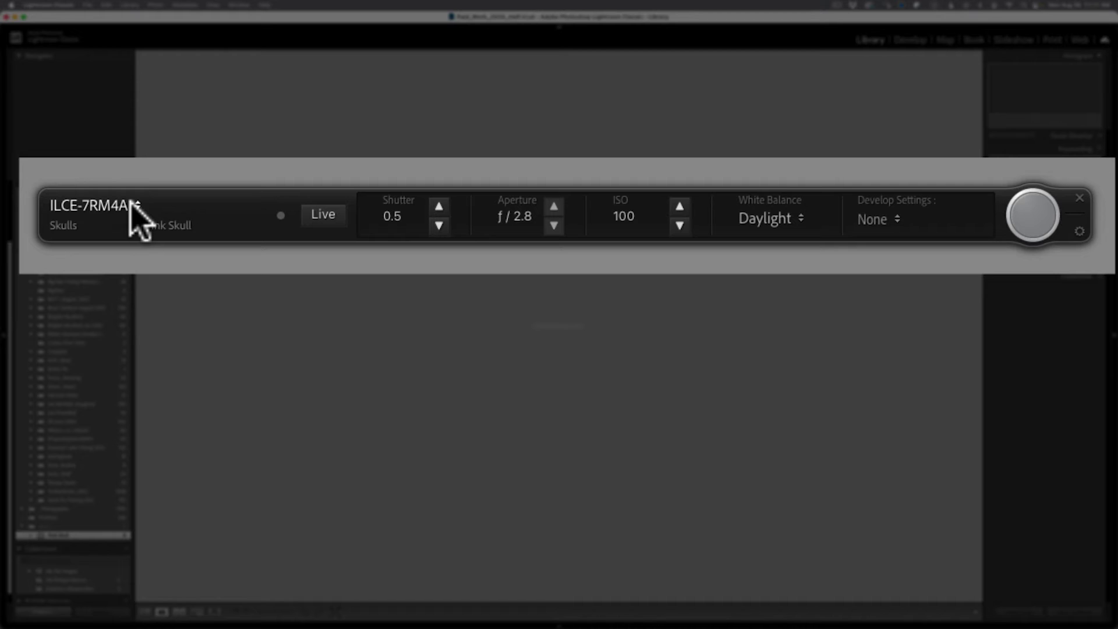
{"action": "left_click", "coordinate": [133, 205]}
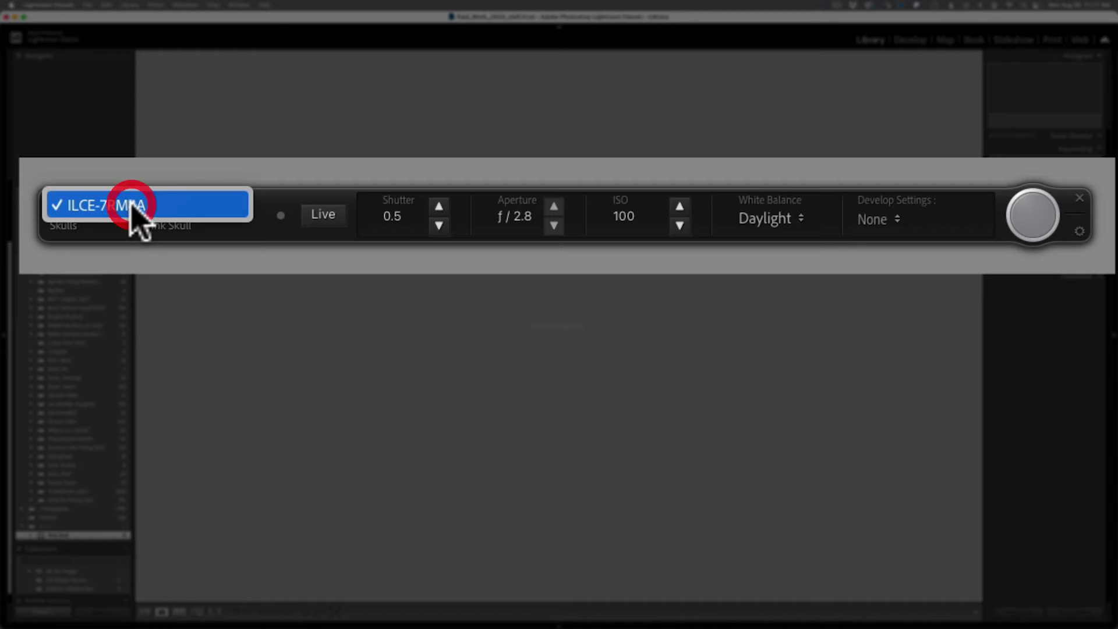
{"action": "left_click", "coordinate": [132, 205]}
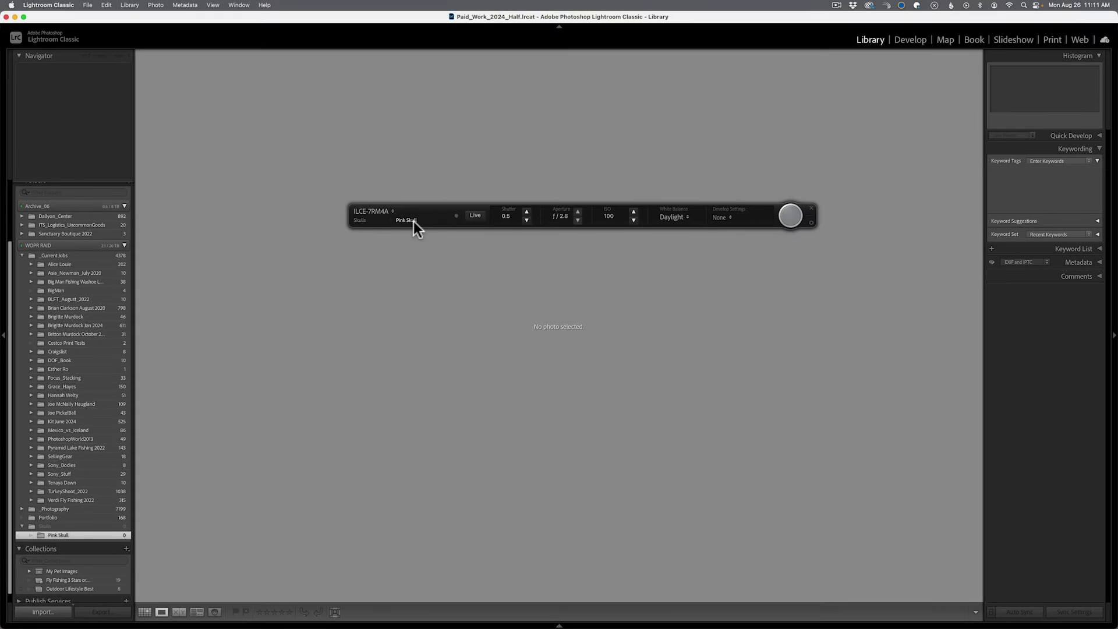
{"action": "left_click", "coordinate": [183, 228]}
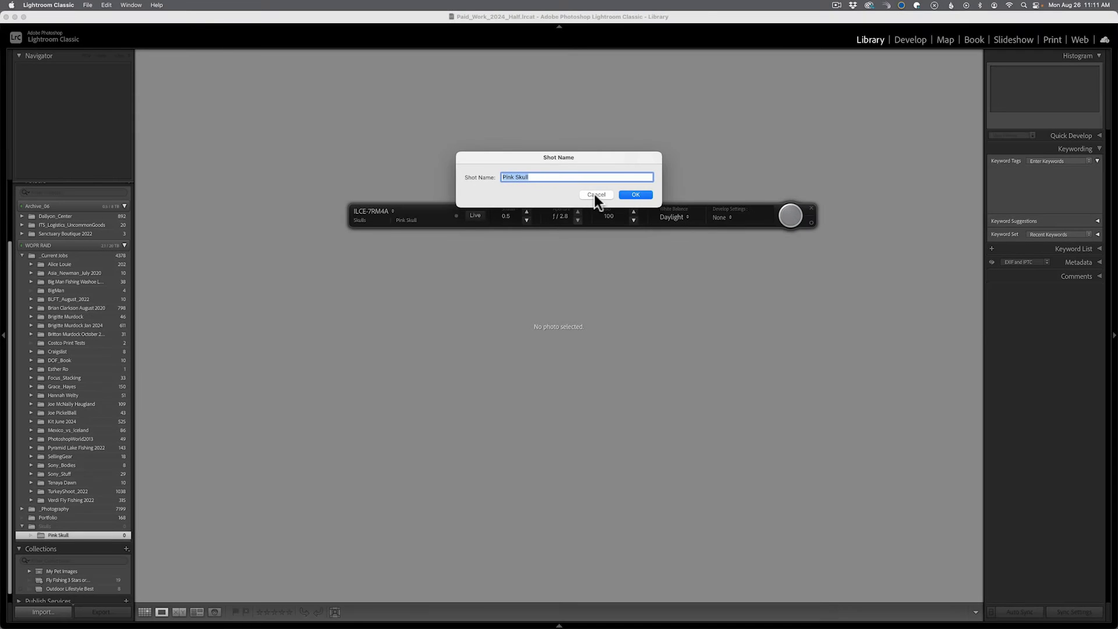
{"action": "left_click", "coordinate": [595, 194]}
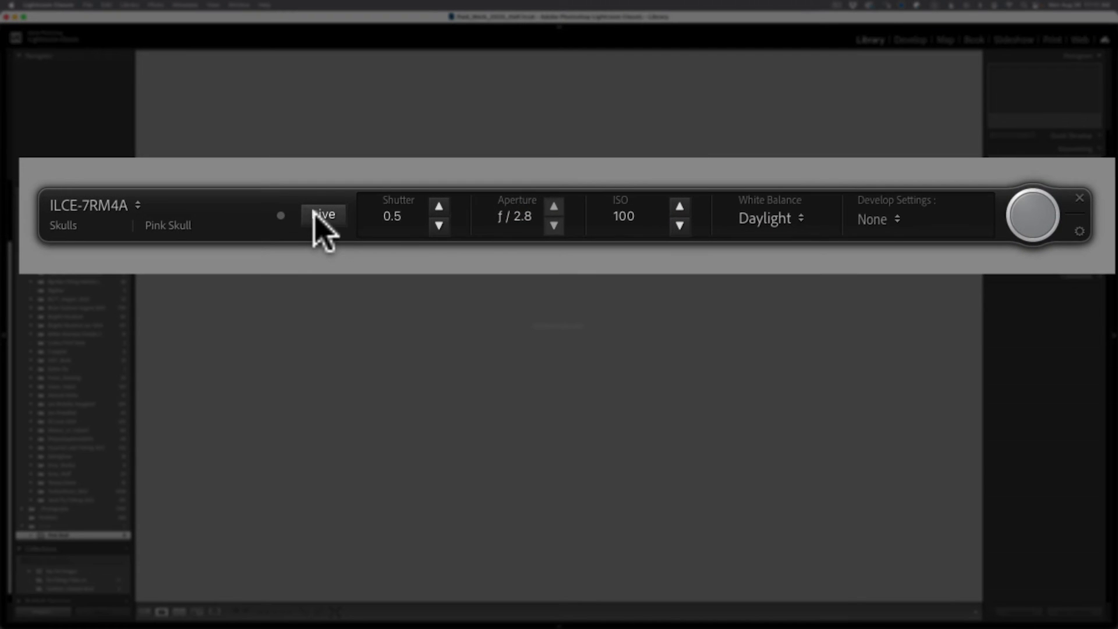
{"action": "left_click", "coordinate": [421, 216]}
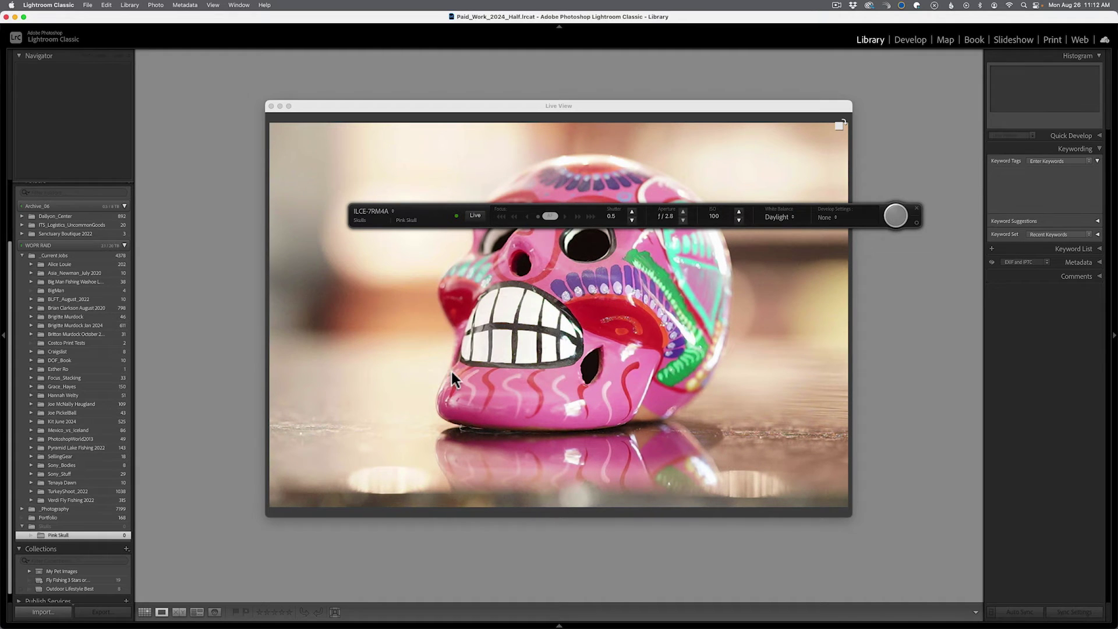
Autofocus the tethered camera on the pink skull
{"action": "left_click", "coordinate": [550, 217]}
Shorten the shutter speed to 1/3, then bring it back to 0.4 seconds
{"action": "left_click", "coordinate": [633, 212]}
{"action": "left_click", "coordinate": [633, 212]}
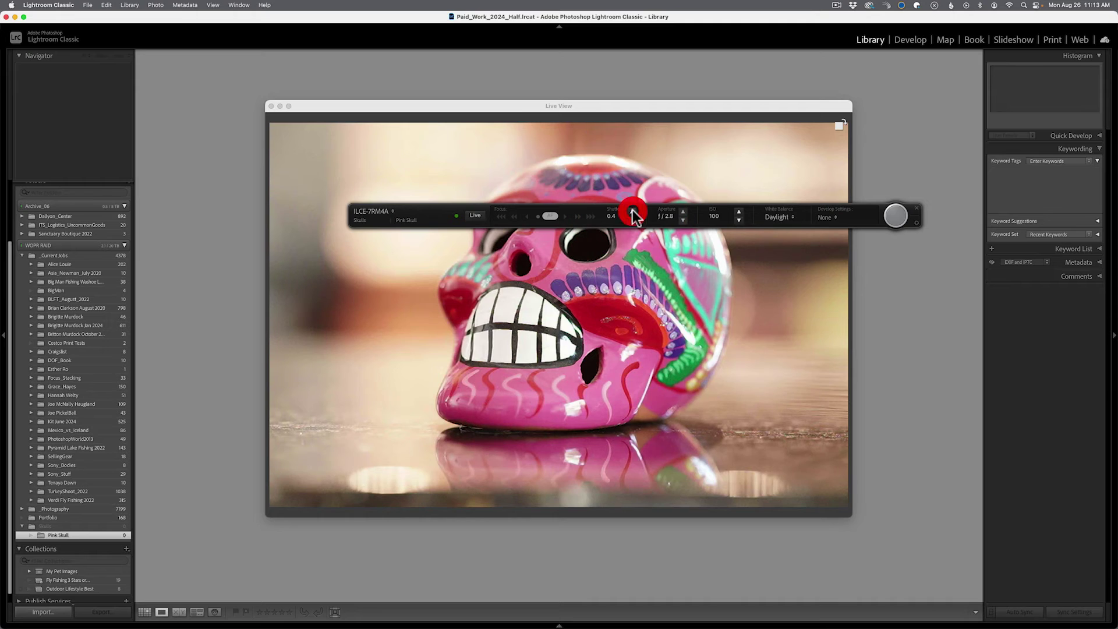
{"action": "left_click", "coordinate": [631, 221]}
Return the shutter speed to 0.5 and keep the white balance on Daylight
{"action": "left_click", "coordinate": [631, 221]}
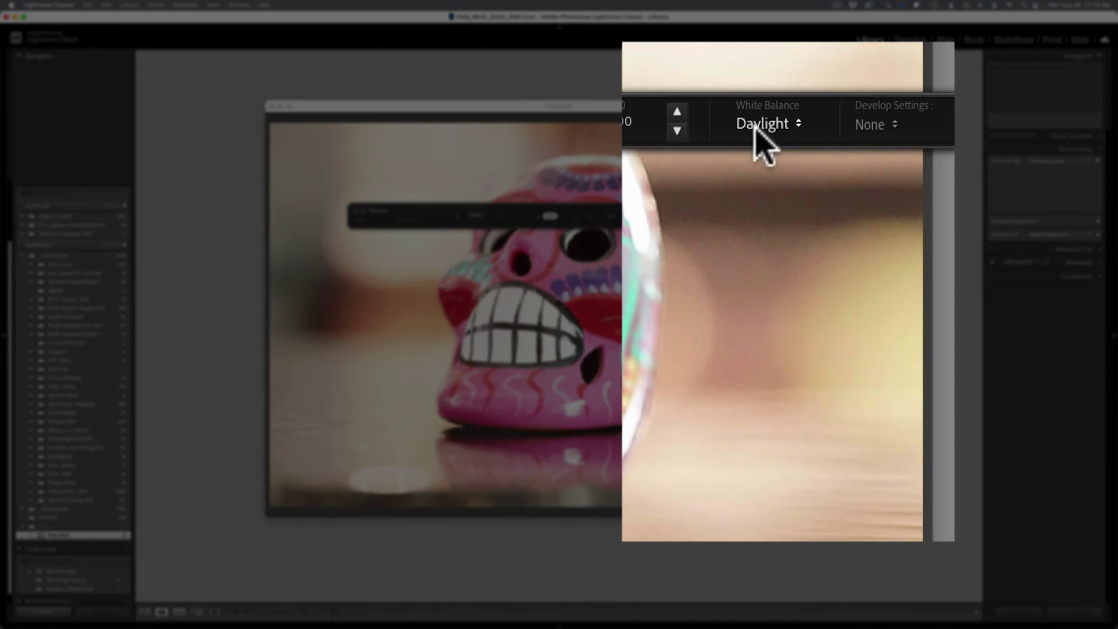
{"action": "left_click", "coordinate": [757, 125]}
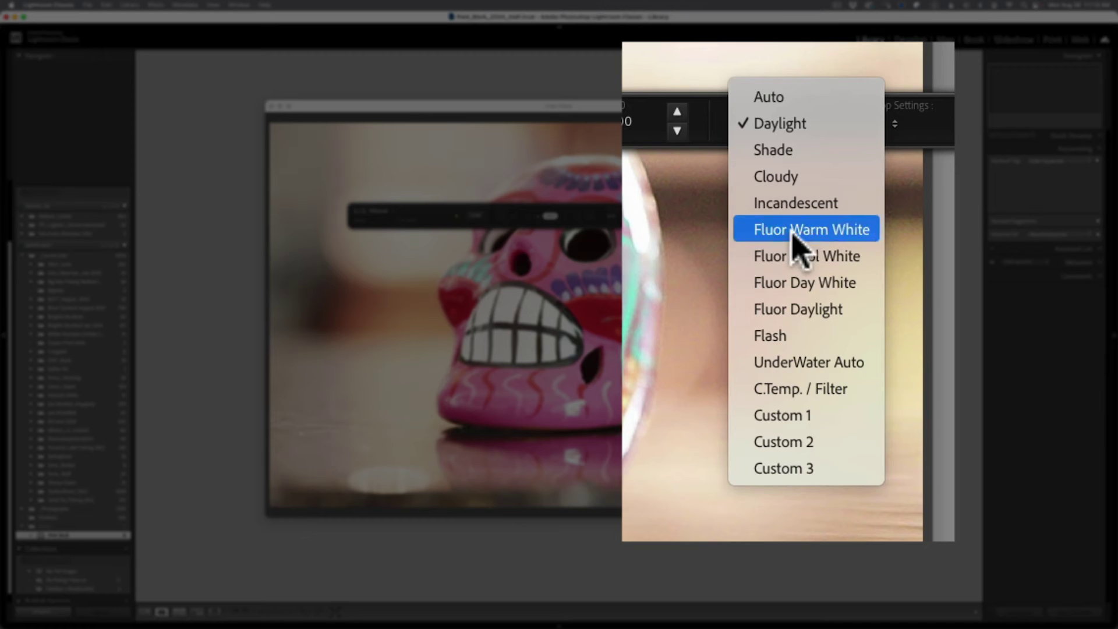
{"action": "left_click", "coordinate": [787, 124]}
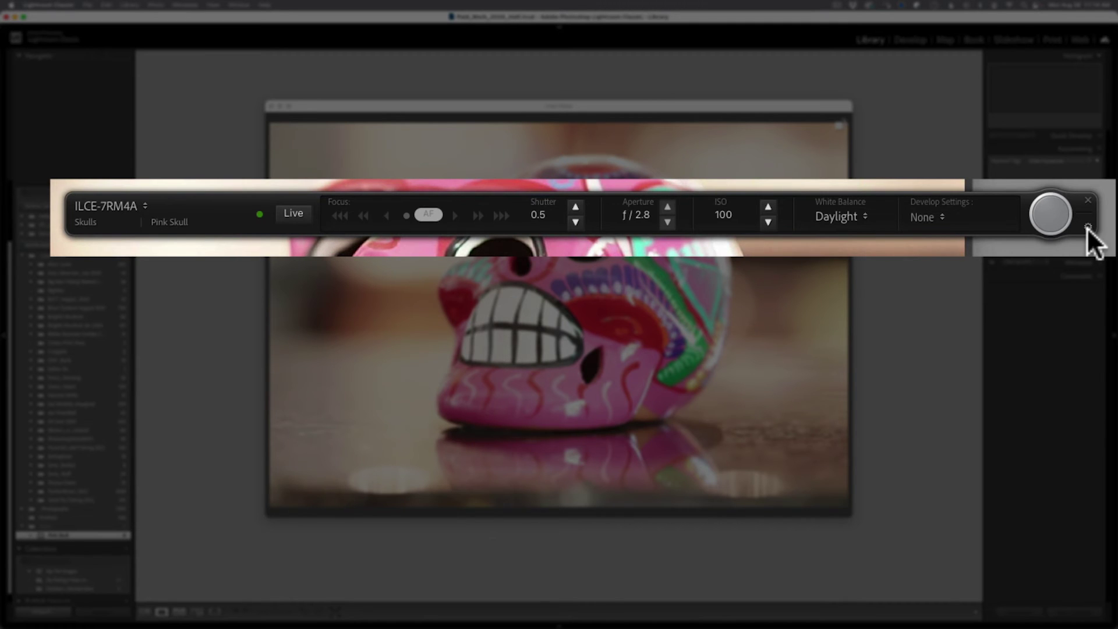
{"action": "left_click", "coordinate": [1087, 227]}
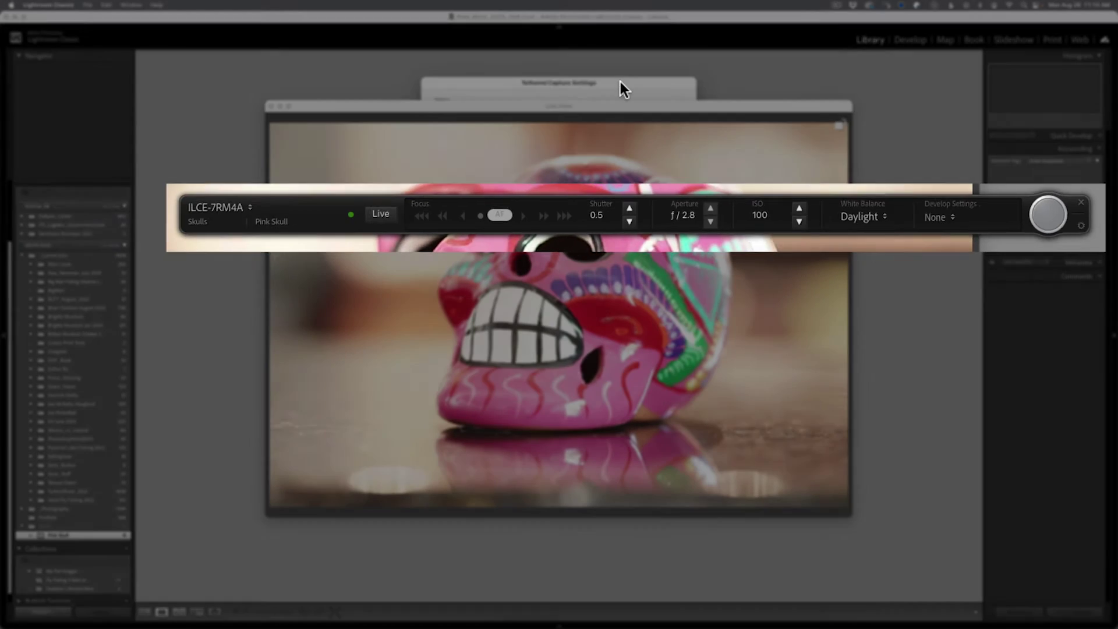
Reconfirm the Skulls tethered settings, keeping Pink Skull as the initial shot name
{"action": "left_click", "coordinate": [620, 82]}
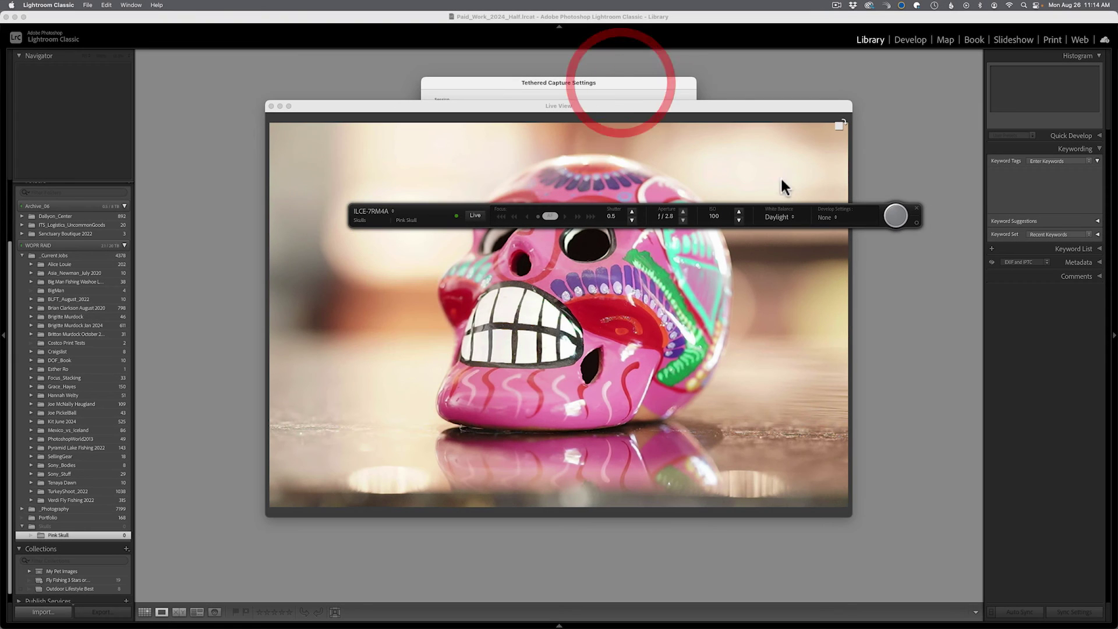
{"action": "left_click", "coordinate": [475, 215]}
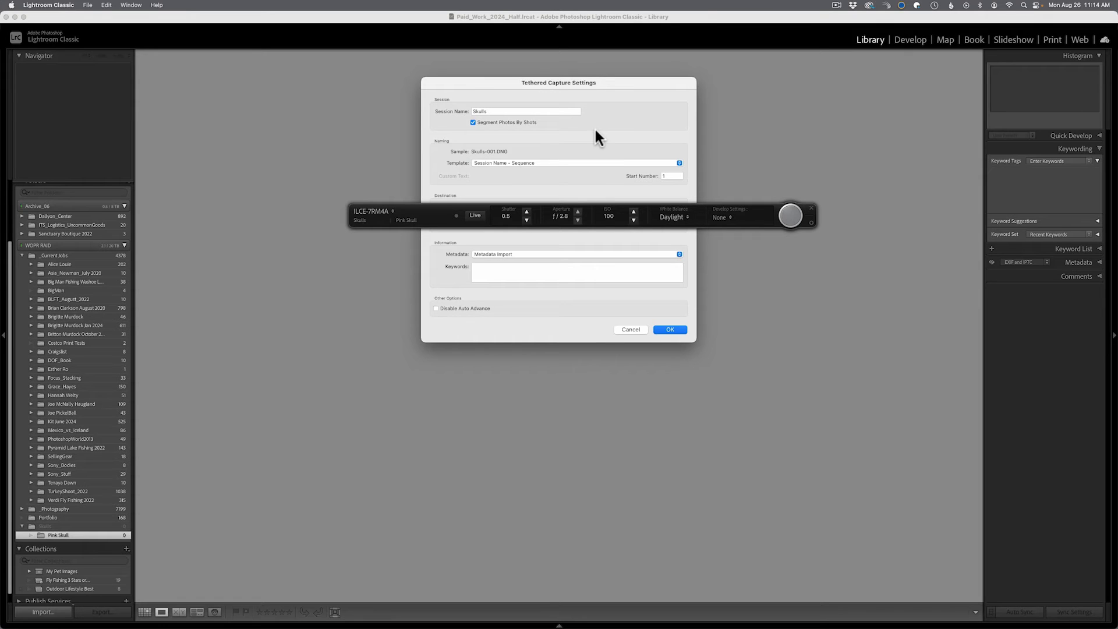
{"action": "left_click", "coordinate": [812, 223]}
{"action": "left_click", "coordinate": [670, 330]}
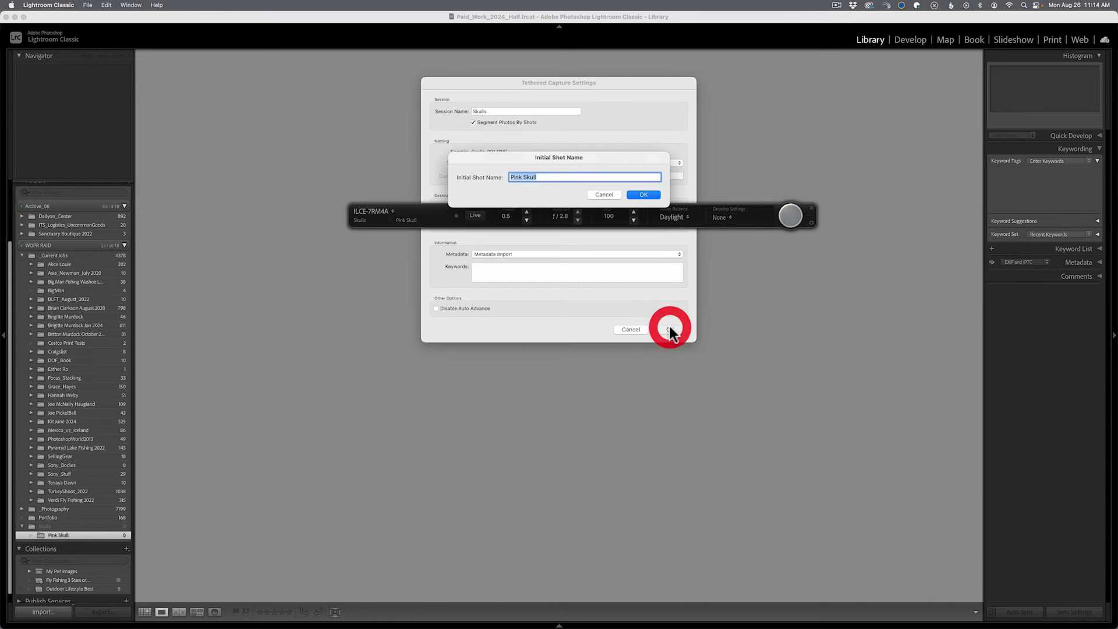
{"action": "left_click", "coordinate": [643, 195]}
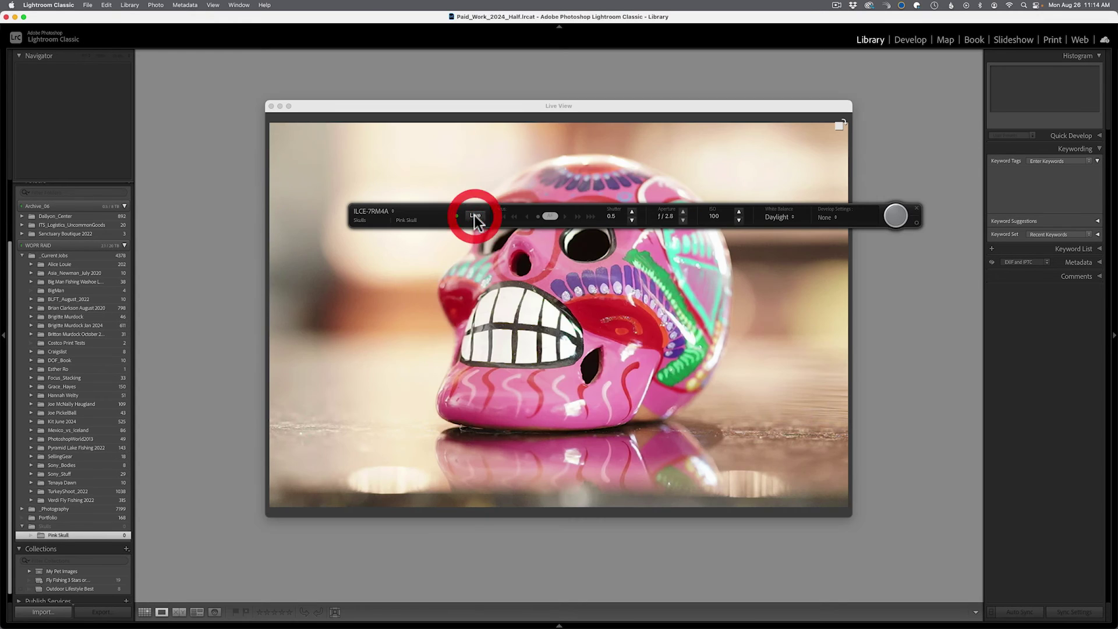
Shoot a frame of the pink skull, close Live View, and move the tether bar below the photo
{"action": "left_click", "coordinate": [896, 217]}
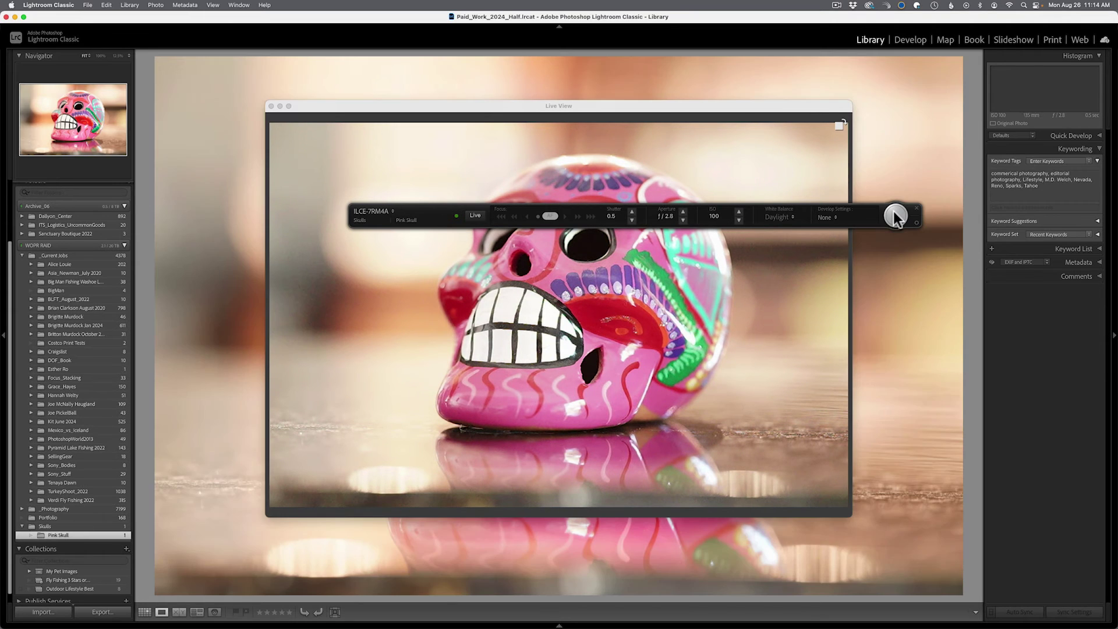
{"action": "left_click", "coordinate": [270, 106]}
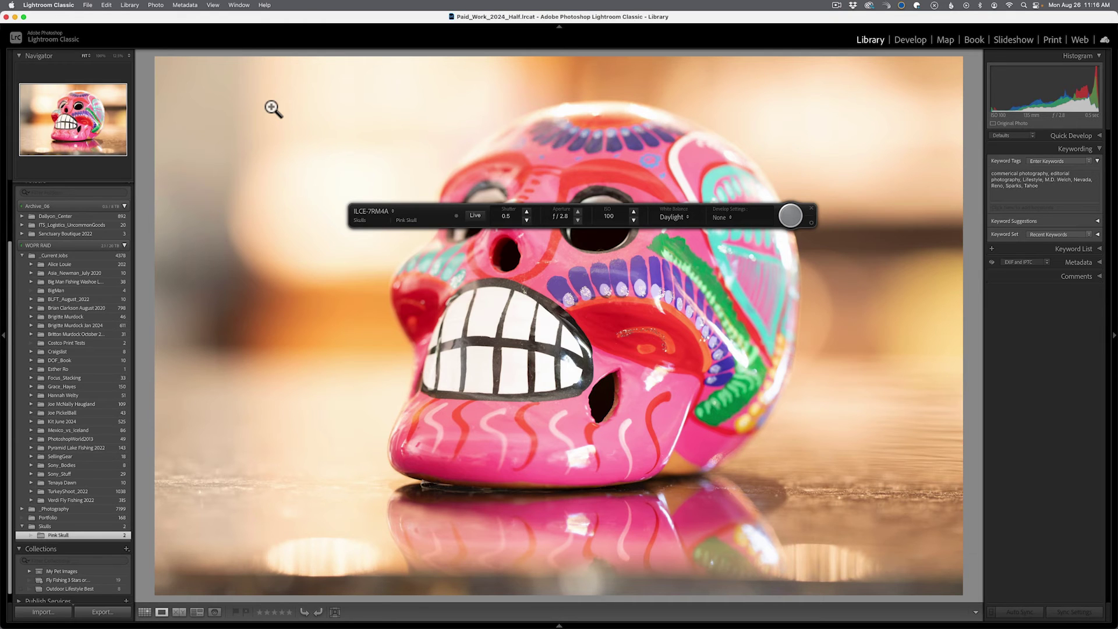
{"action": "left_click_drag", "start_coordinate": [439, 217], "coordinate": [417, 524]}
In Develop's Basic panel, give the pink skull exposure -0.50, vibrance +8, shadows +17, highlights -10
{"action": "left_click", "coordinate": [907, 40]}
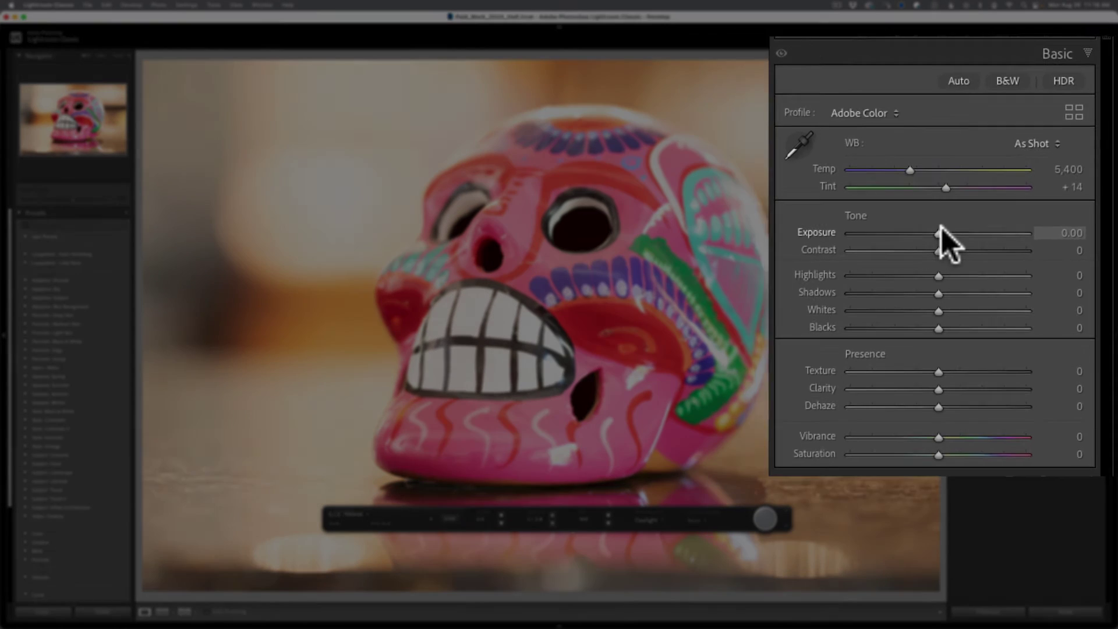
{"action": "left_click_drag", "start_coordinate": [923, 229], "coordinate": [920, 232]}
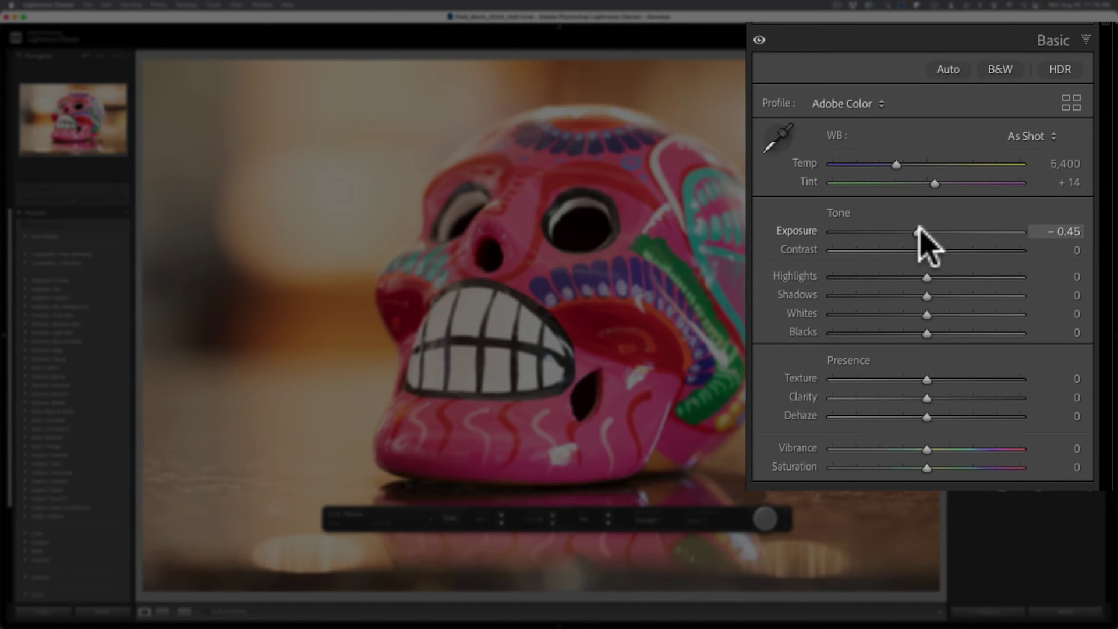
{"action": "left_click_drag", "start_coordinate": [920, 231], "coordinate": [918, 232]}
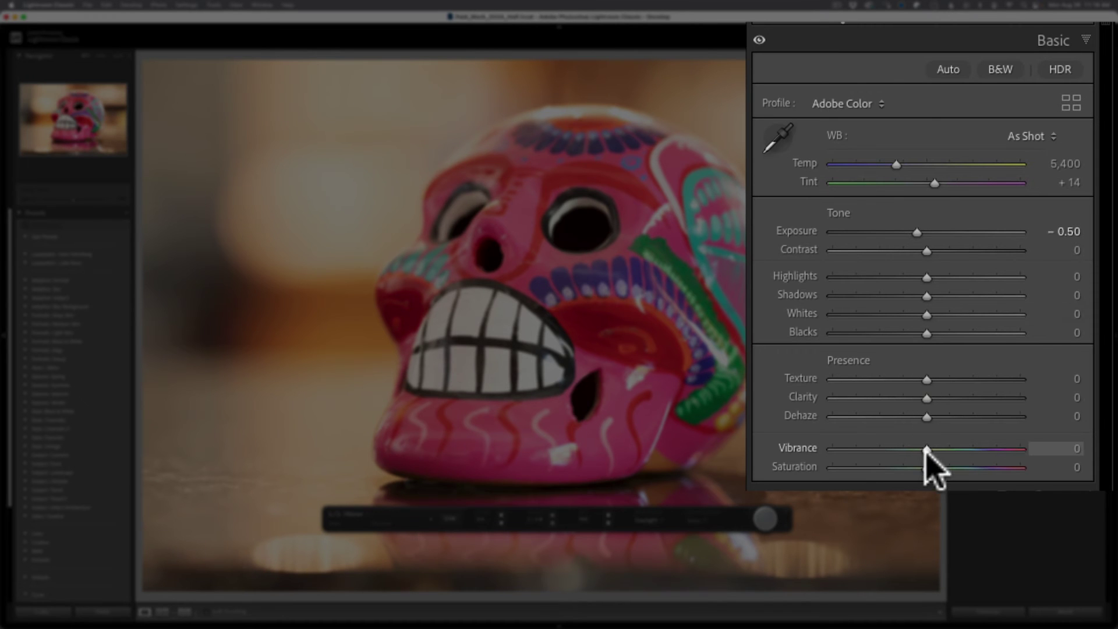
{"action": "left_click_drag", "start_coordinate": [927, 448], "coordinate": [934, 448]}
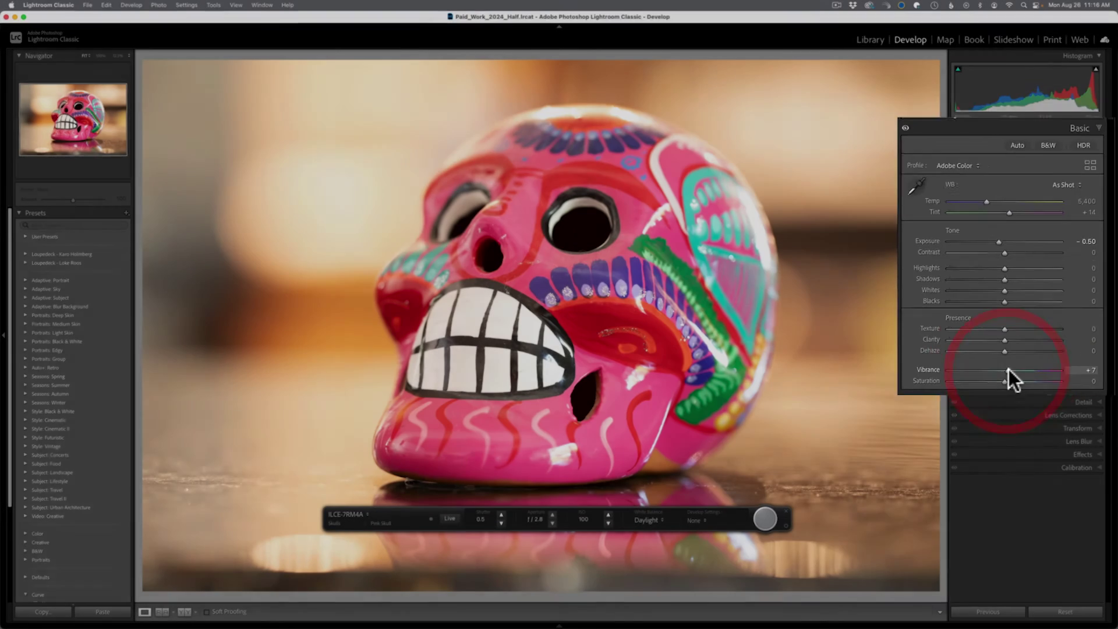
{"action": "left_click_drag", "start_coordinate": [1009, 369], "coordinate": [1032, 349]}
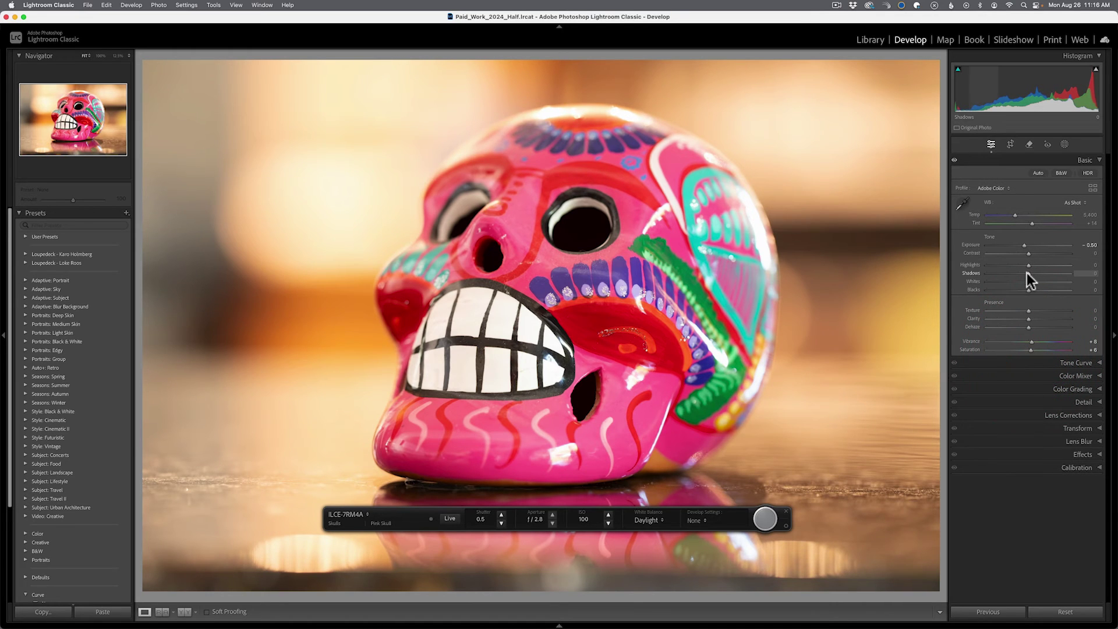
{"action": "left_click_drag", "start_coordinate": [1033, 274], "coordinate": [1035, 274]}
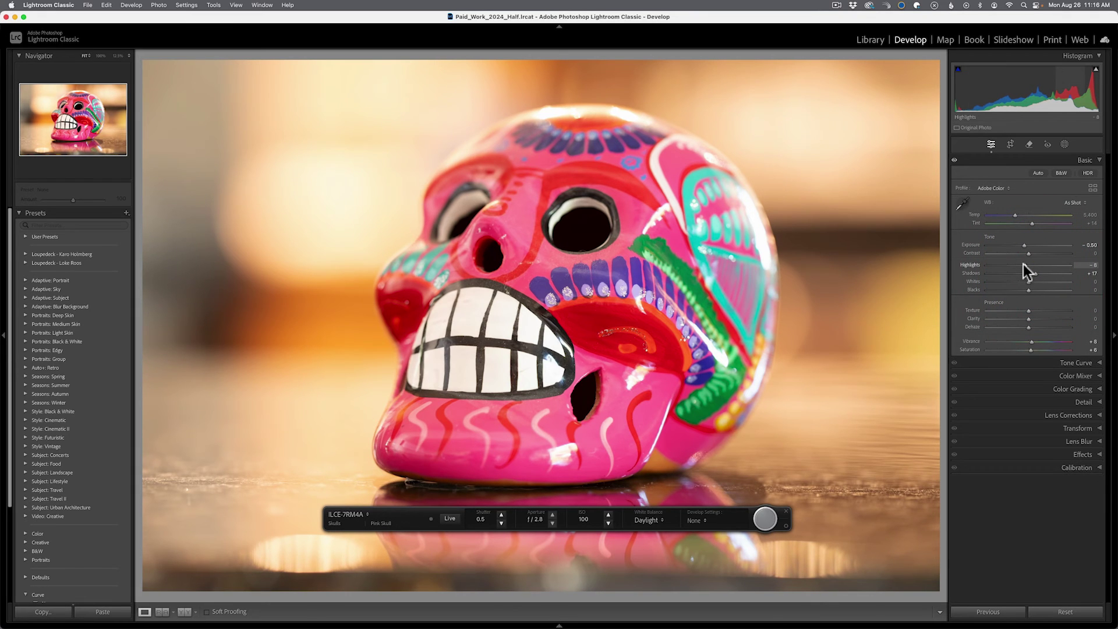
{"action": "left_click_drag", "start_coordinate": [1023, 265], "coordinate": [1021, 265]}
{"action": "left_click_drag", "start_coordinate": [407, 519], "coordinate": [400, 251]}
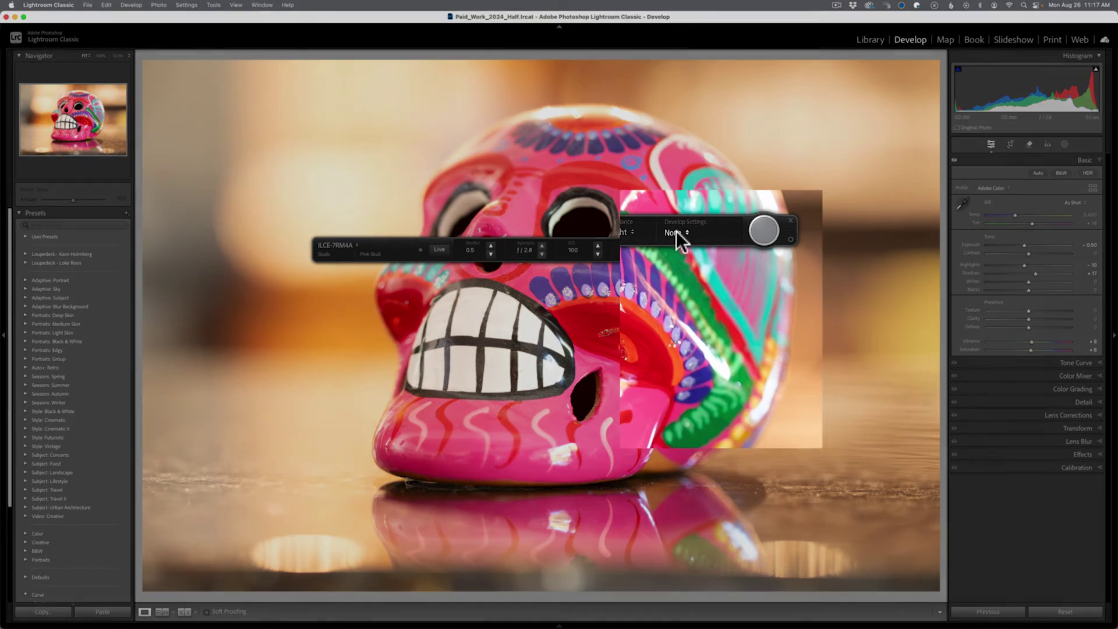
Set tethered Develop Settings to 'Same as previous' and capture a new angled pink-skull shot
{"action": "left_click", "coordinate": [685, 252]}
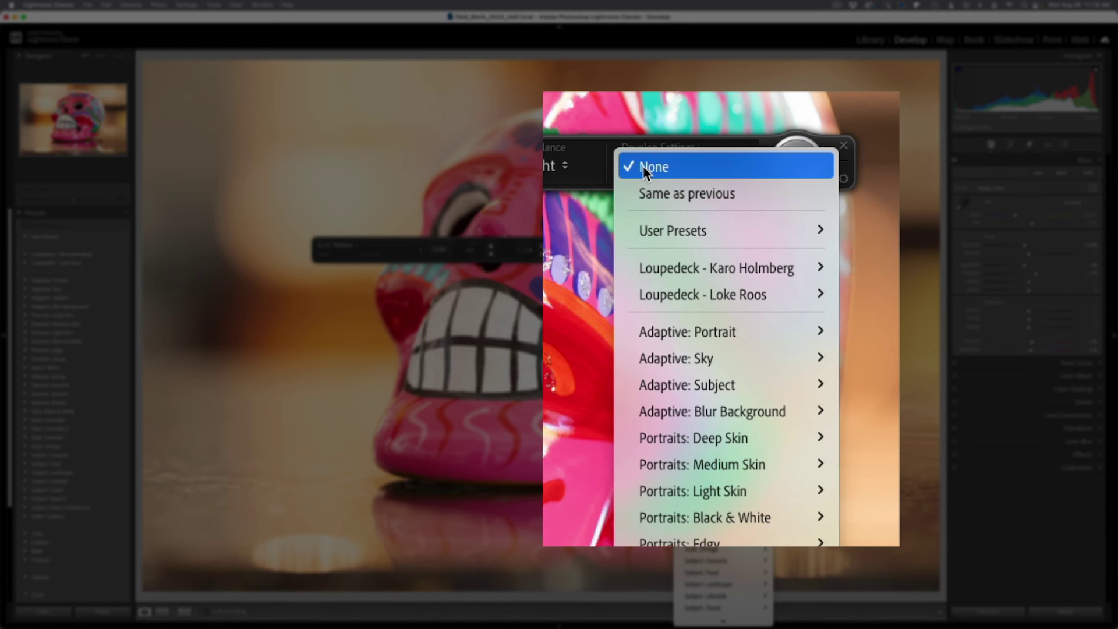
{"action": "left_click", "coordinate": [652, 193]}
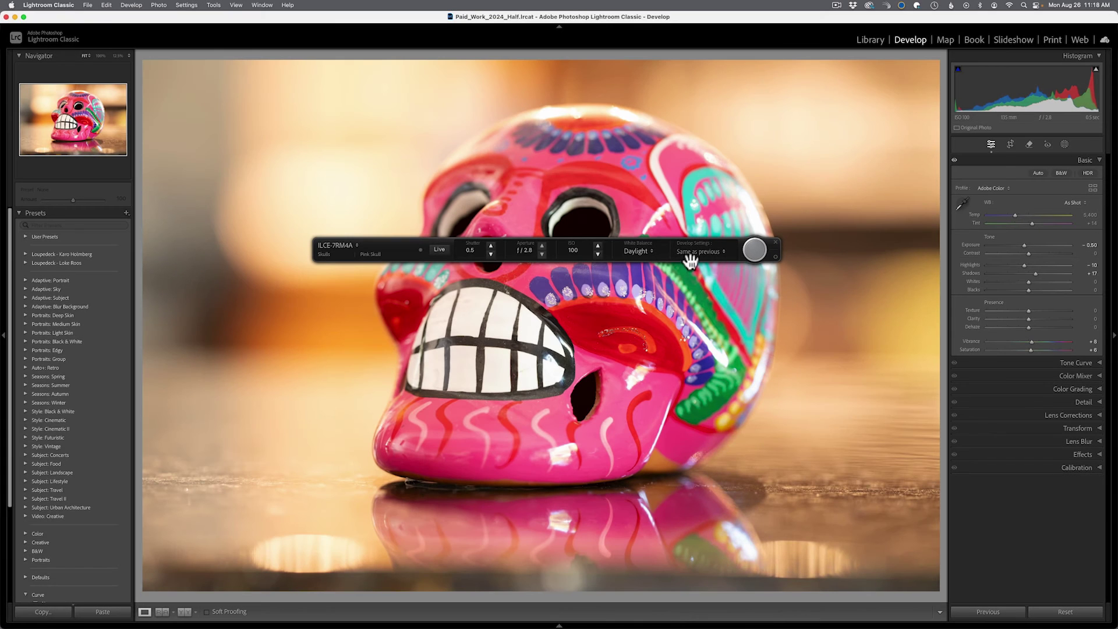
{"action": "left_click", "coordinate": [751, 252]}
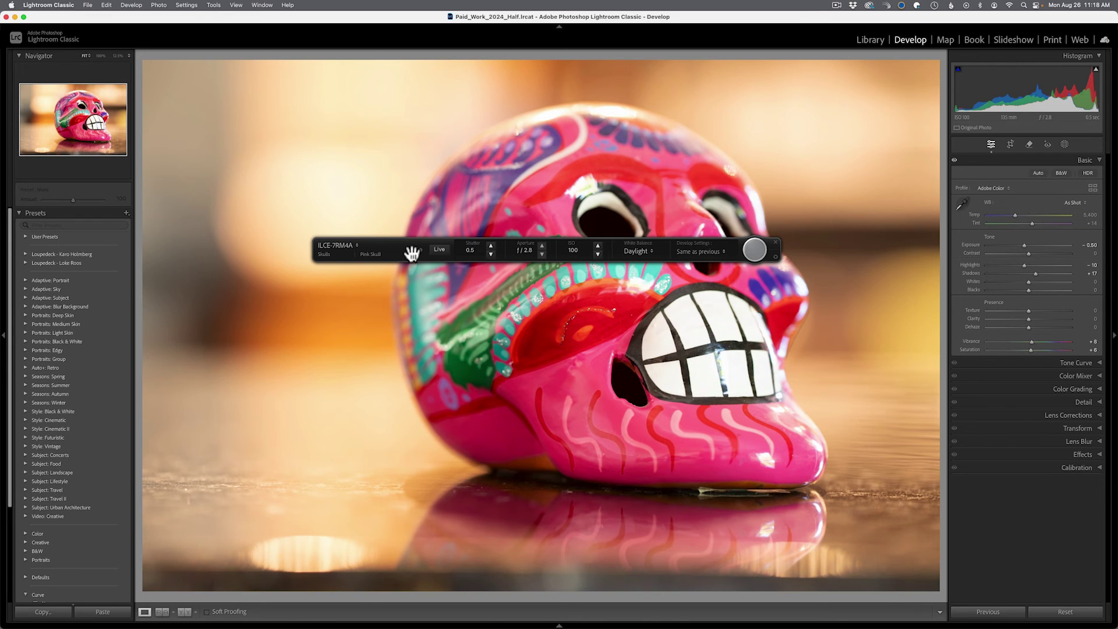
Move the tether capture bar near the image bottom and shoot another pink-skull photo
{"action": "left_click_drag", "start_coordinate": [411, 254], "coordinate": [383, 460]}
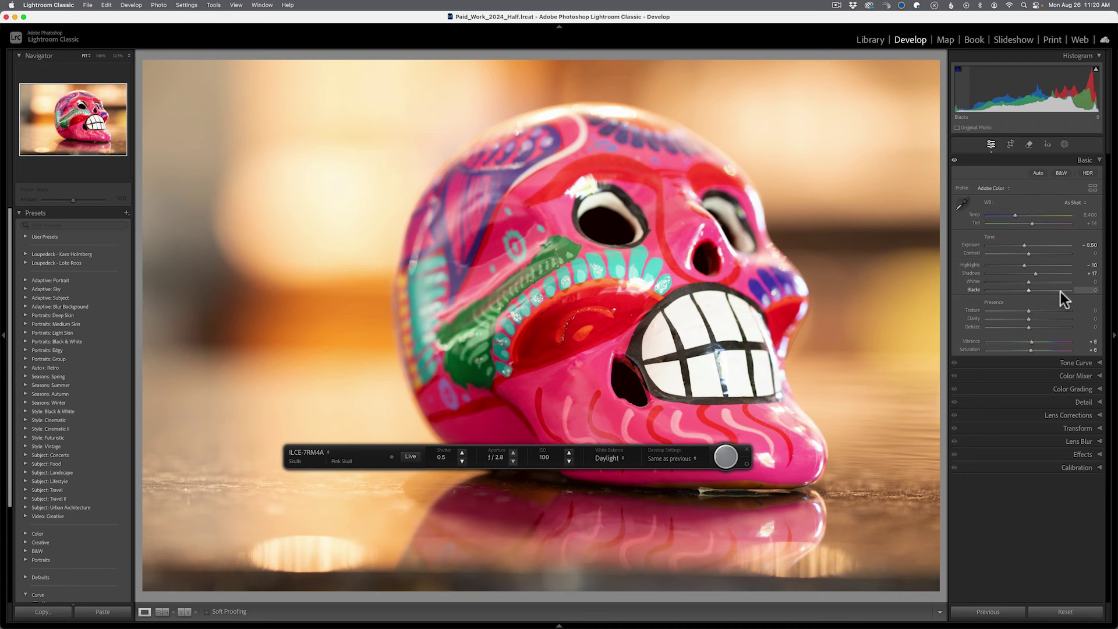
{"action": "left_click", "coordinate": [723, 459]}
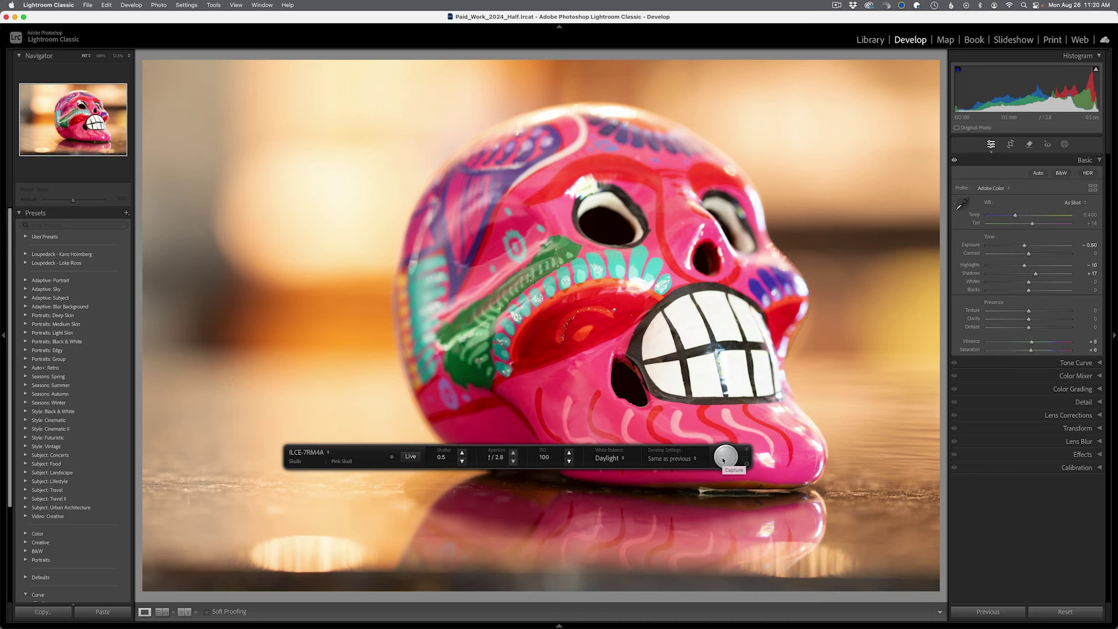
Go to the Library, show Skulls > Pink Skull (8 photos), and bring up the Shot Name dialog
{"action": "key", "text": "e"}
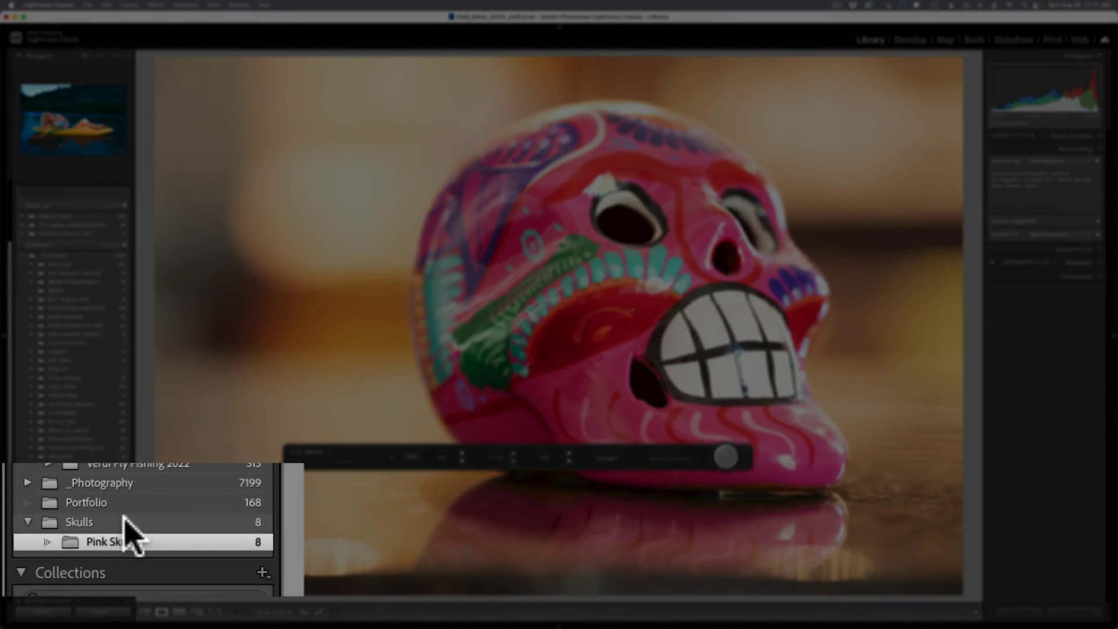
{"action": "left_click", "coordinate": [117, 521]}
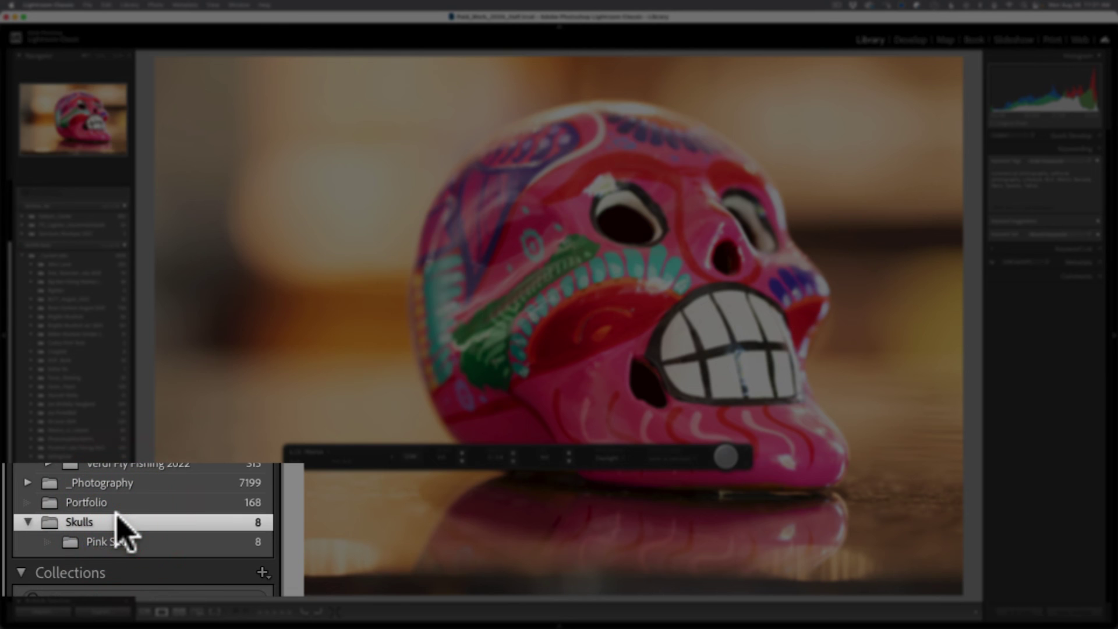
{"action": "left_click", "coordinate": [113, 541]}
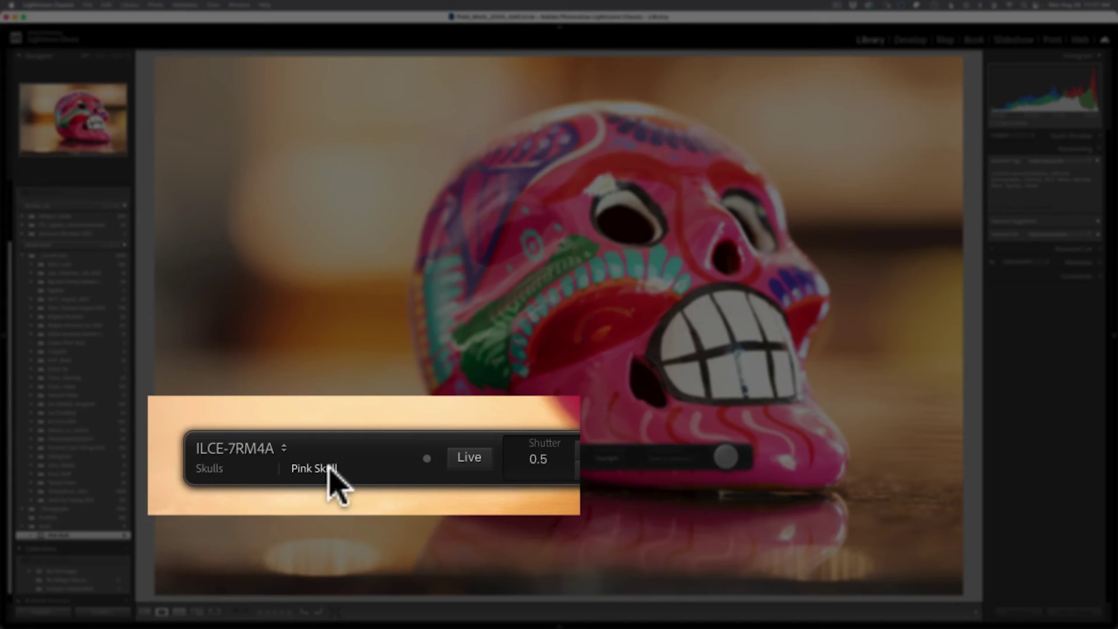
{"action": "left_click", "coordinate": [341, 461]}
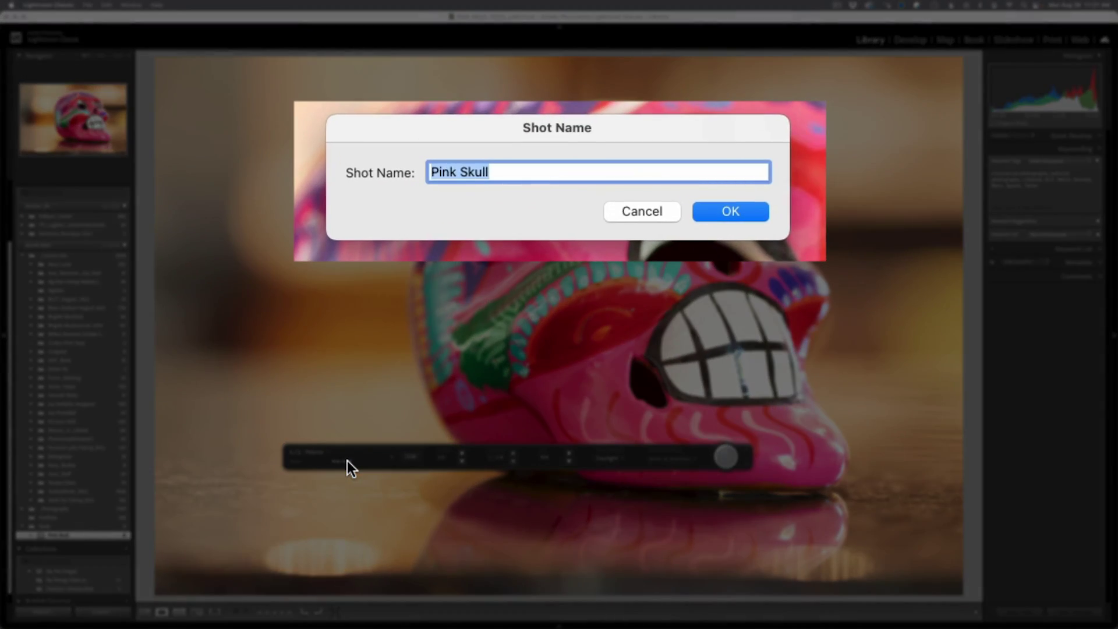
Enter 'Black Skull' as the new tethered shot name
{"action": "type", "text": "Black Skul"}
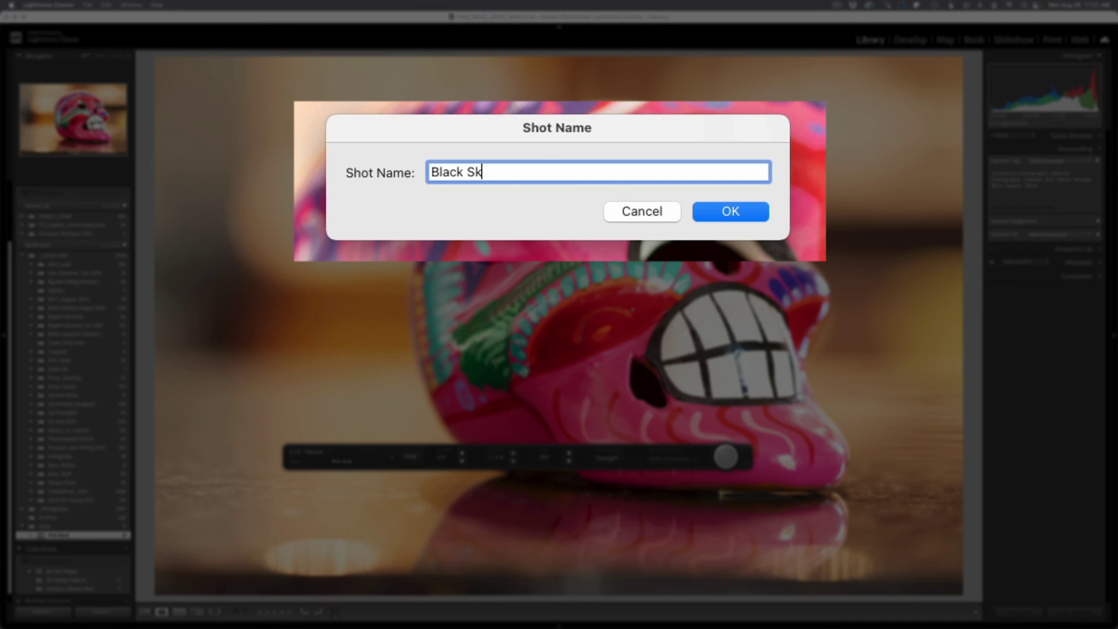
{"action": "type", "text": "l"}
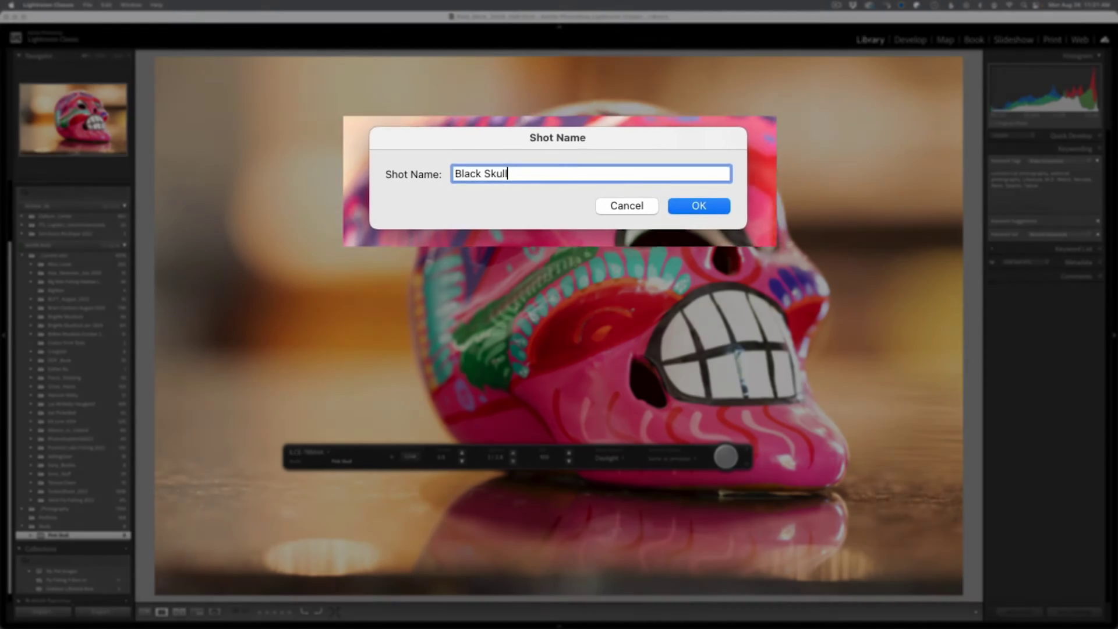
{"action": "key", "text": "Return"}
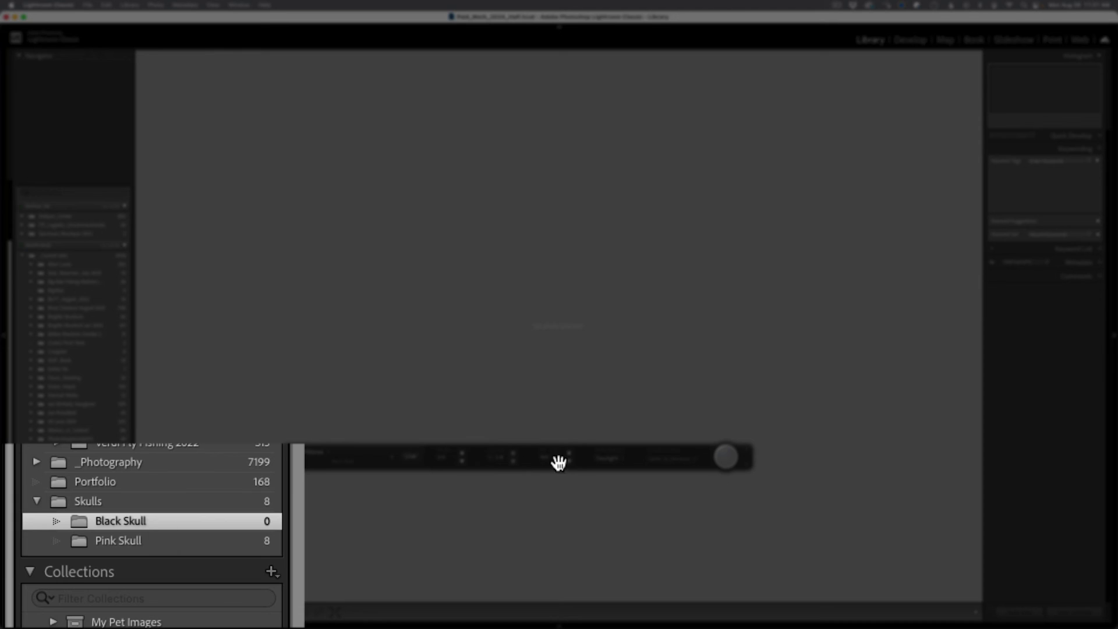
Shoot the first tethered photo of the black sugar skull
{"action": "left_click", "coordinate": [728, 460]}
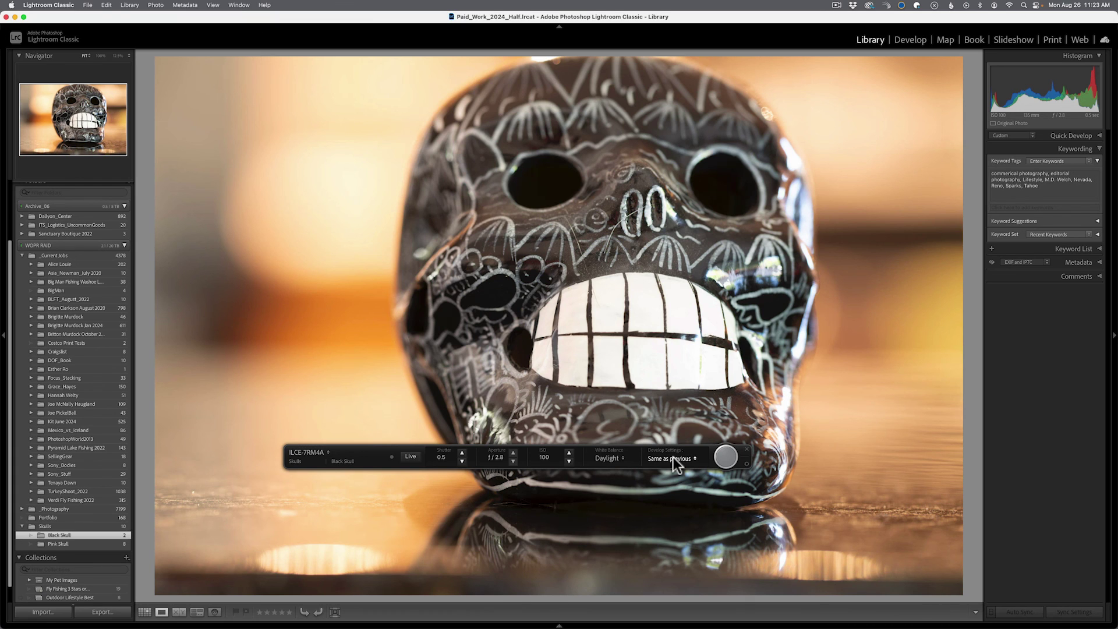
Preview the black skull in the Live View window, then close it
{"action": "left_click", "coordinate": [408, 454]}
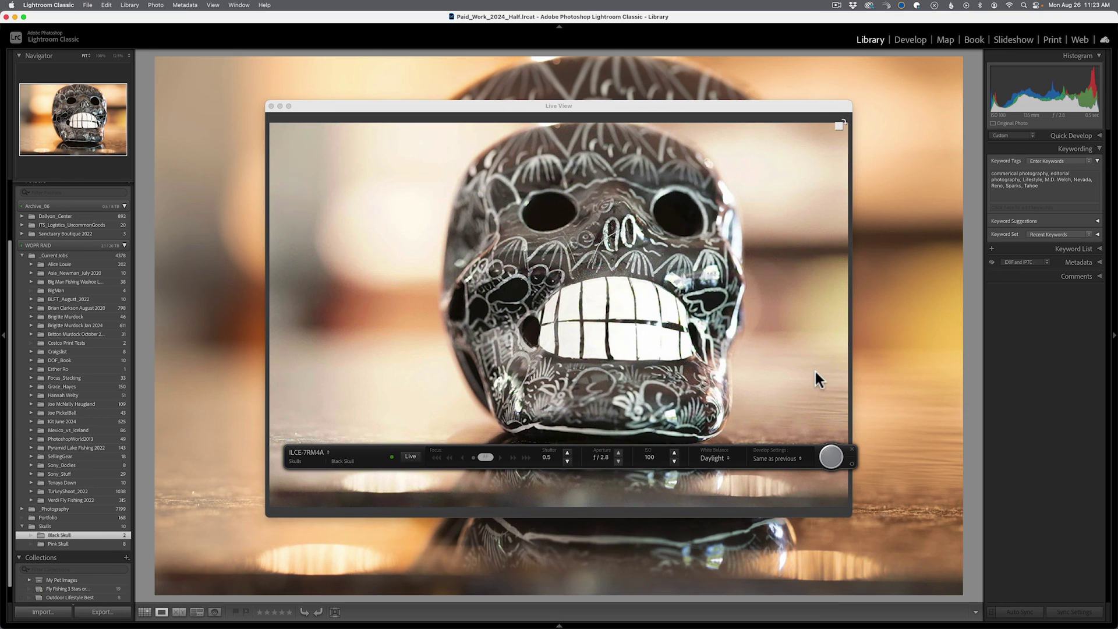
{"action": "left_click", "coordinate": [272, 106]}
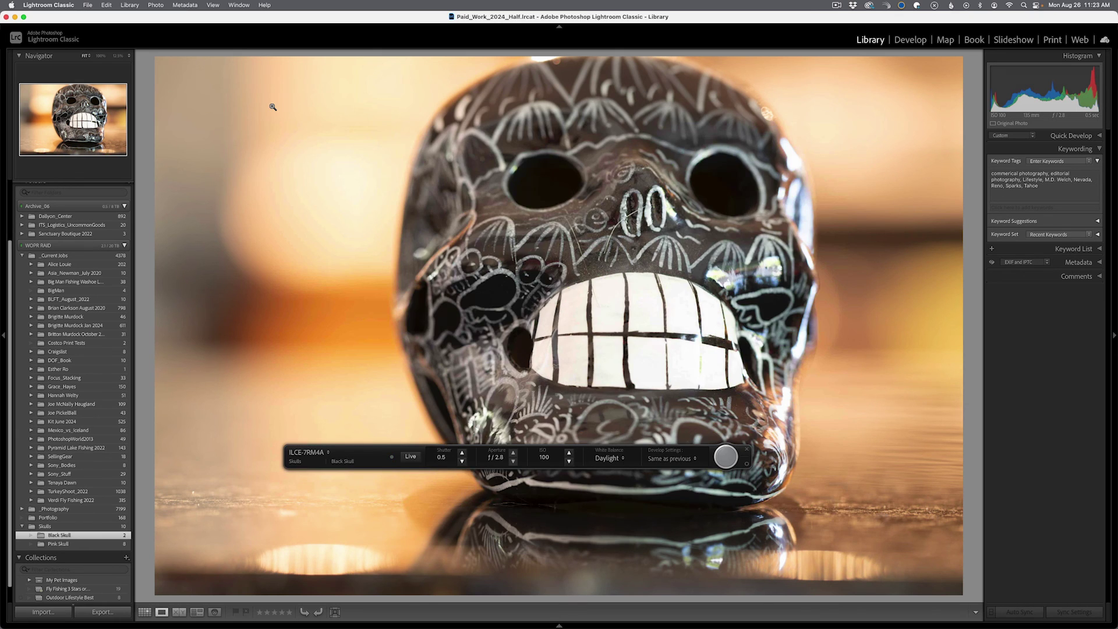